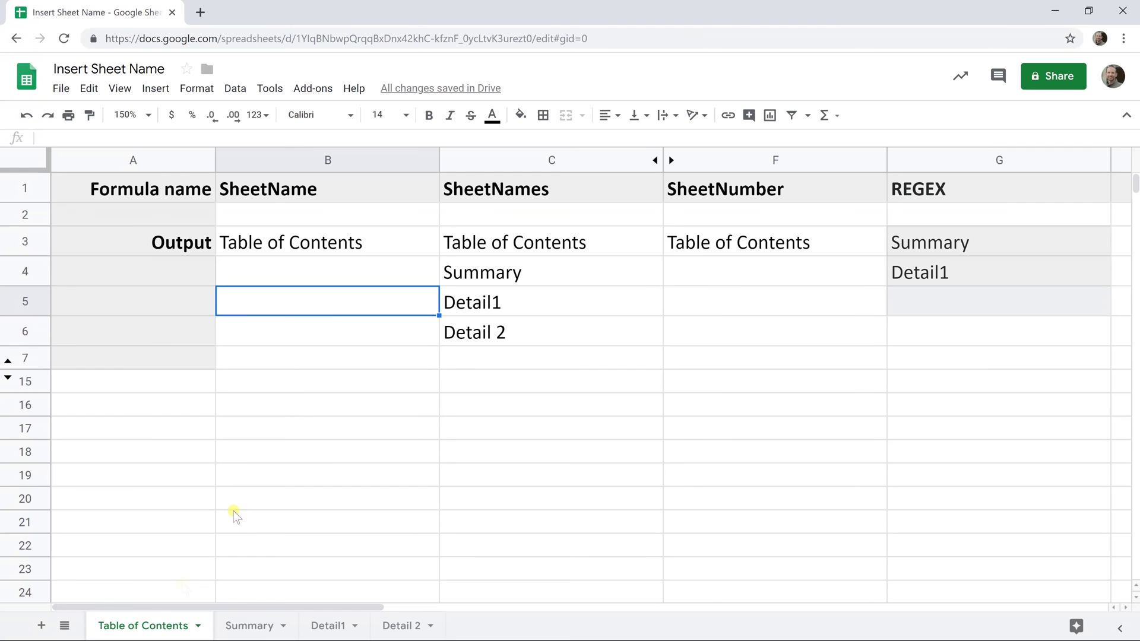
- Review the SheetNames list in column C and B3's SheetName formula, leaving it unchanged
left_click(480, 240)
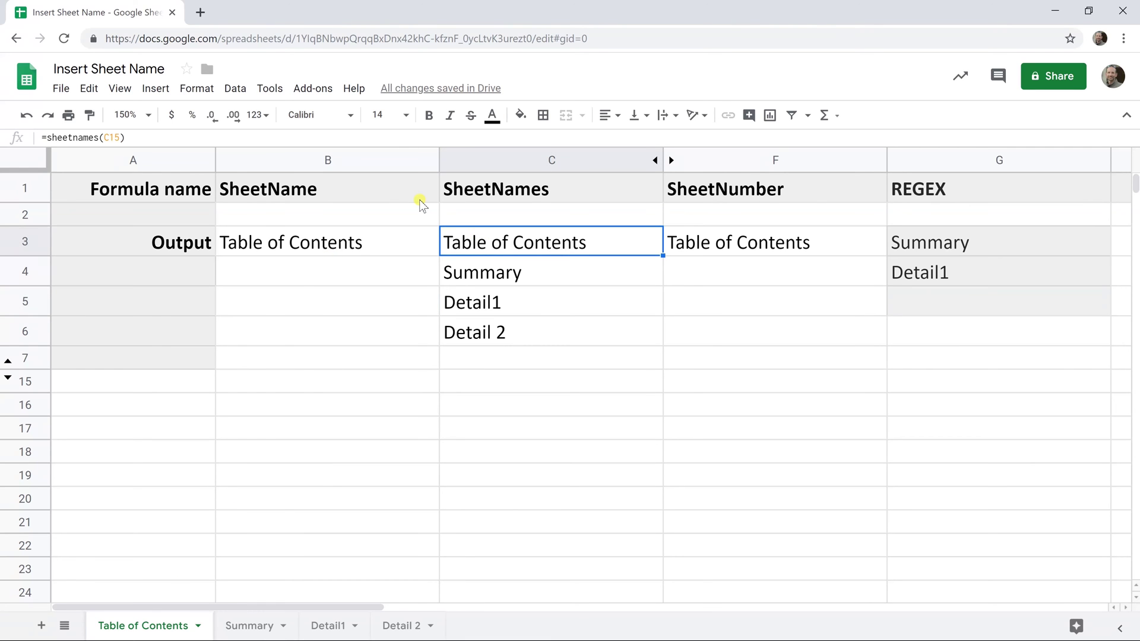
key("Down")
key("Down")
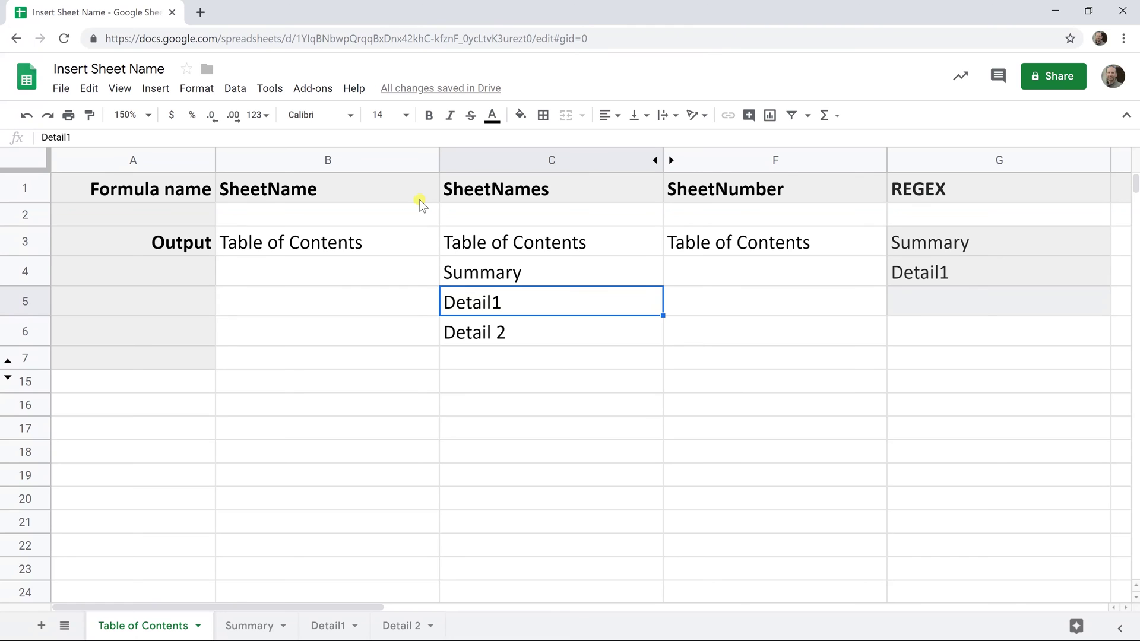
key("Down")
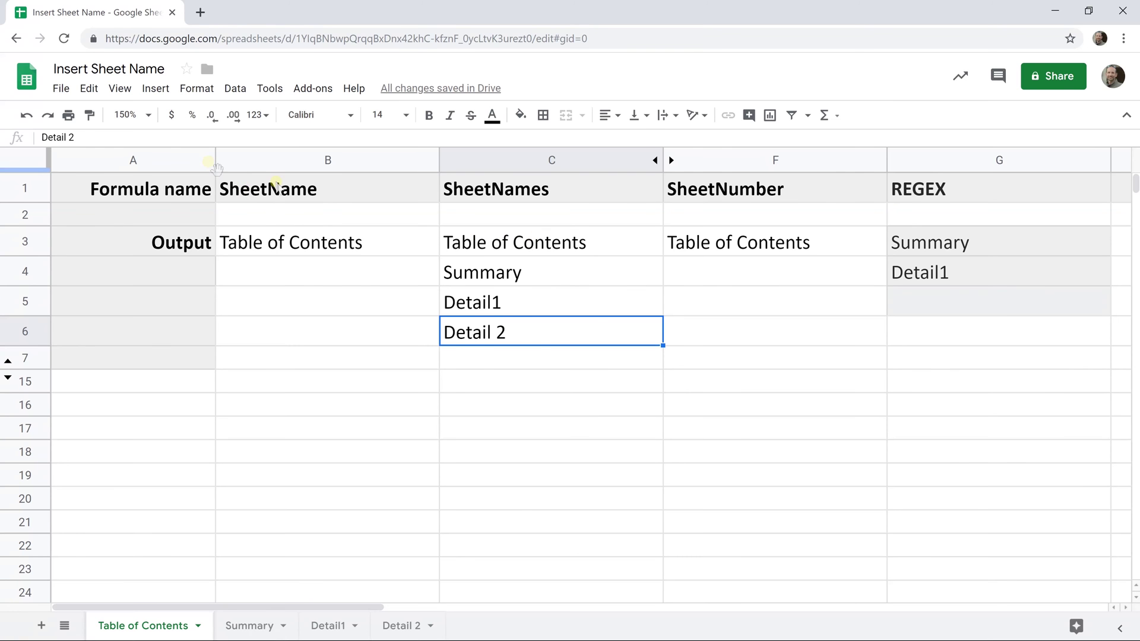
left_click(317, 248)
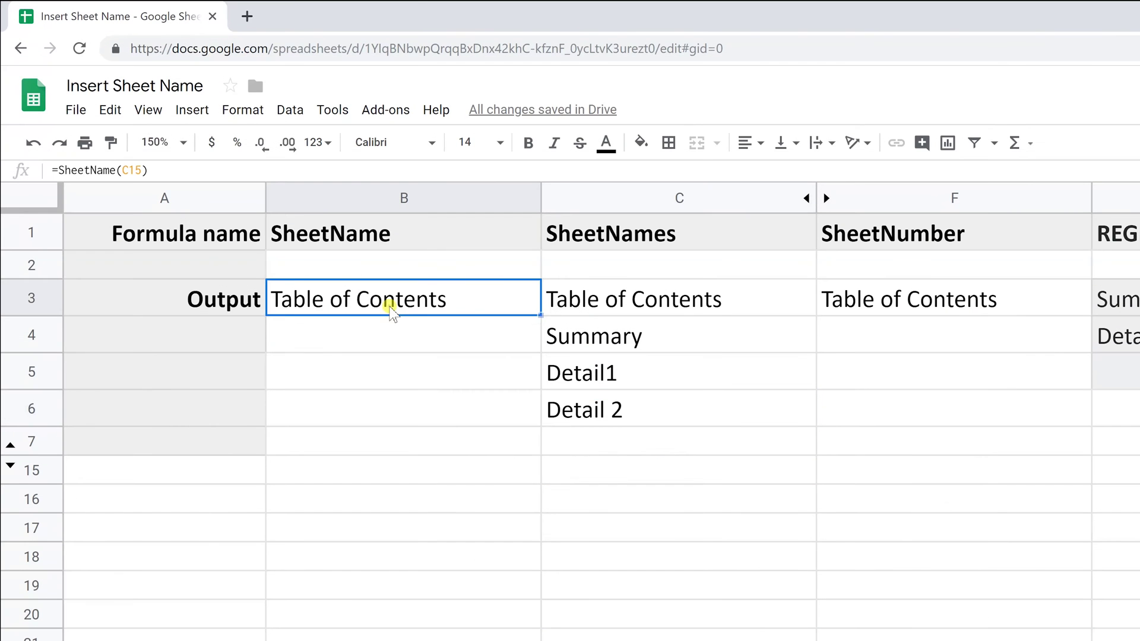
double_click(391, 308)
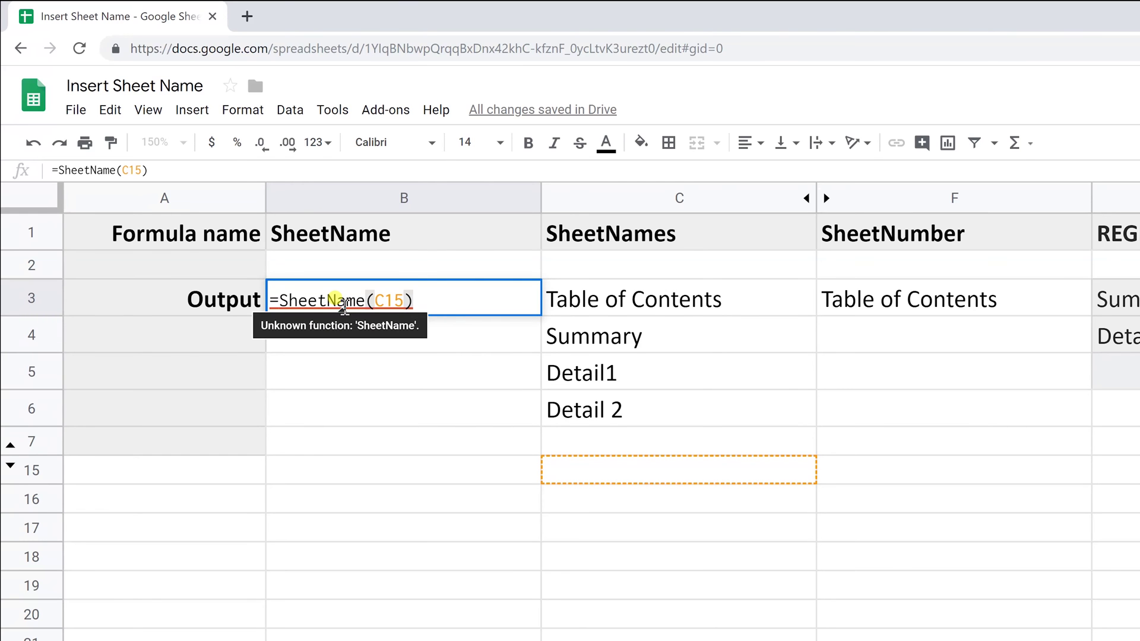
key("Escape")
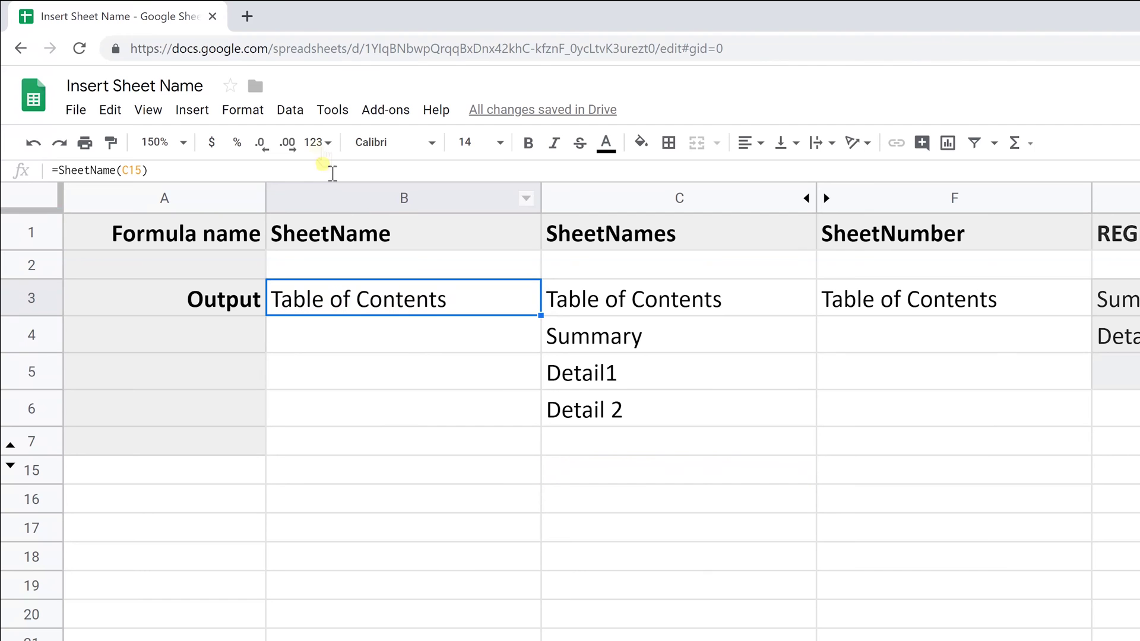
- Open the script editor, save Code.gs, and highlight the SheetName, SheetNames and SheetNumber functions
left_click(315, 117)
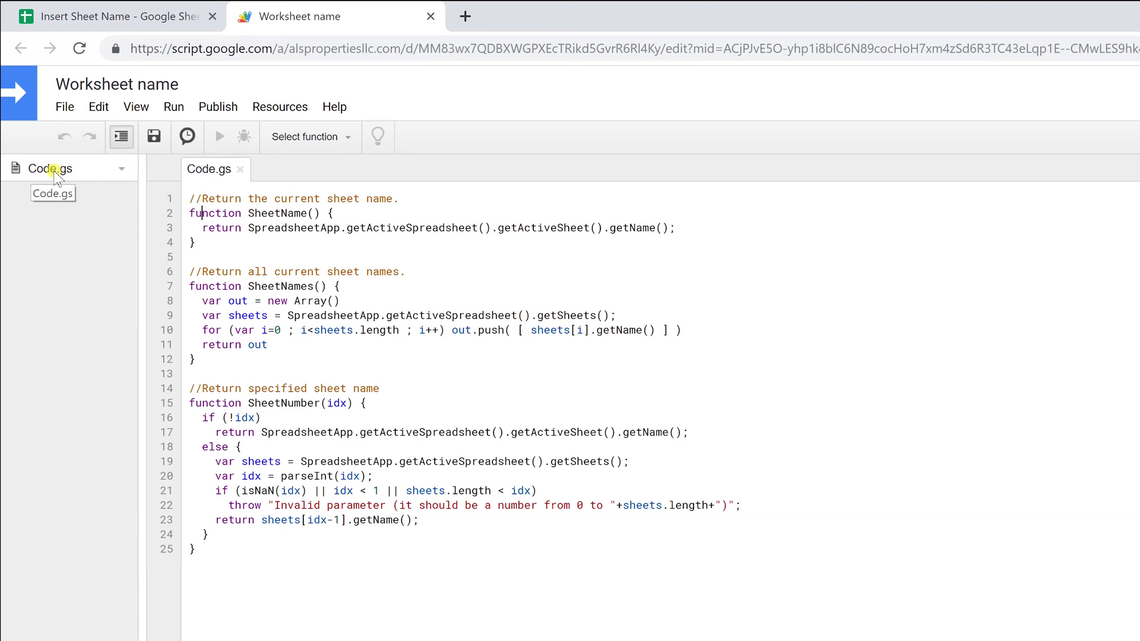
left_click(153, 138)
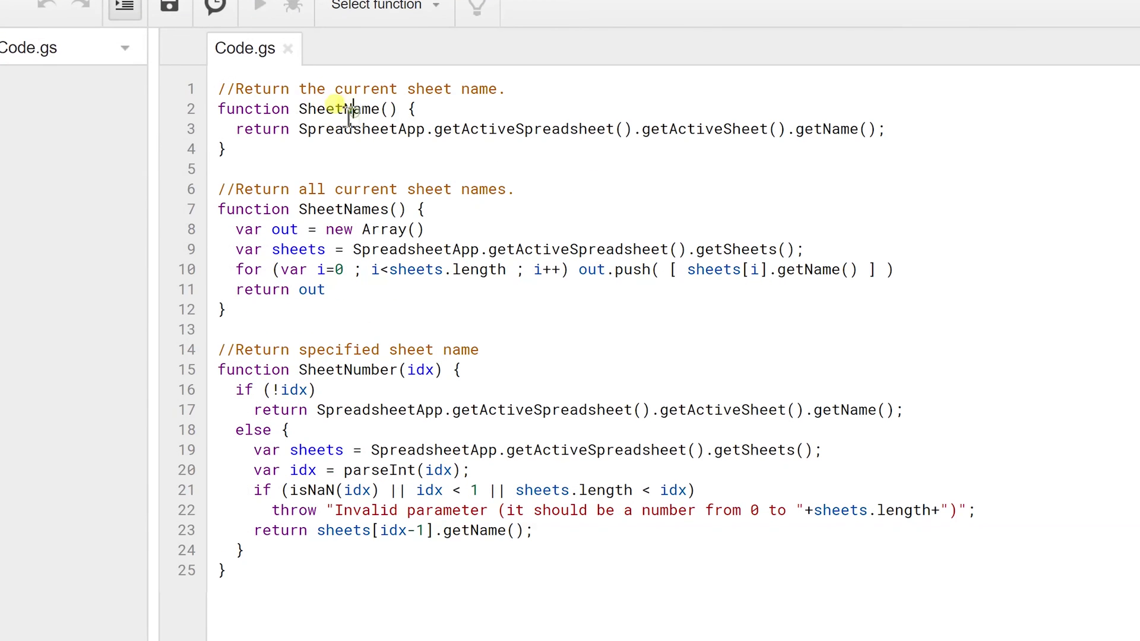
left_click_drag(299, 111, 380, 113)
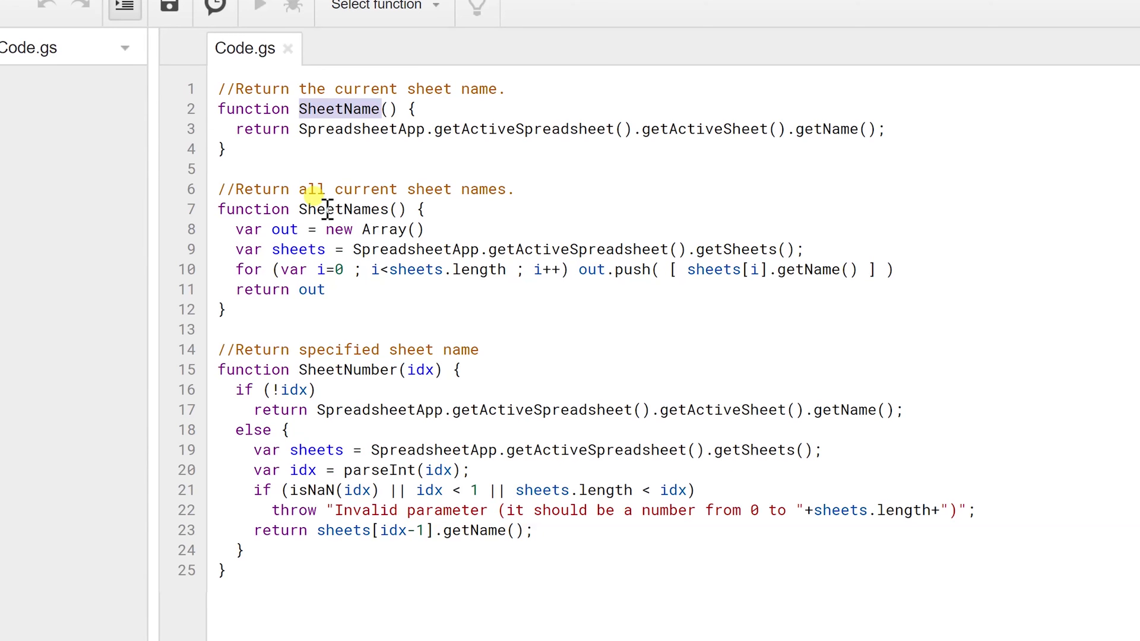
left_click_drag(300, 209, 380, 217)
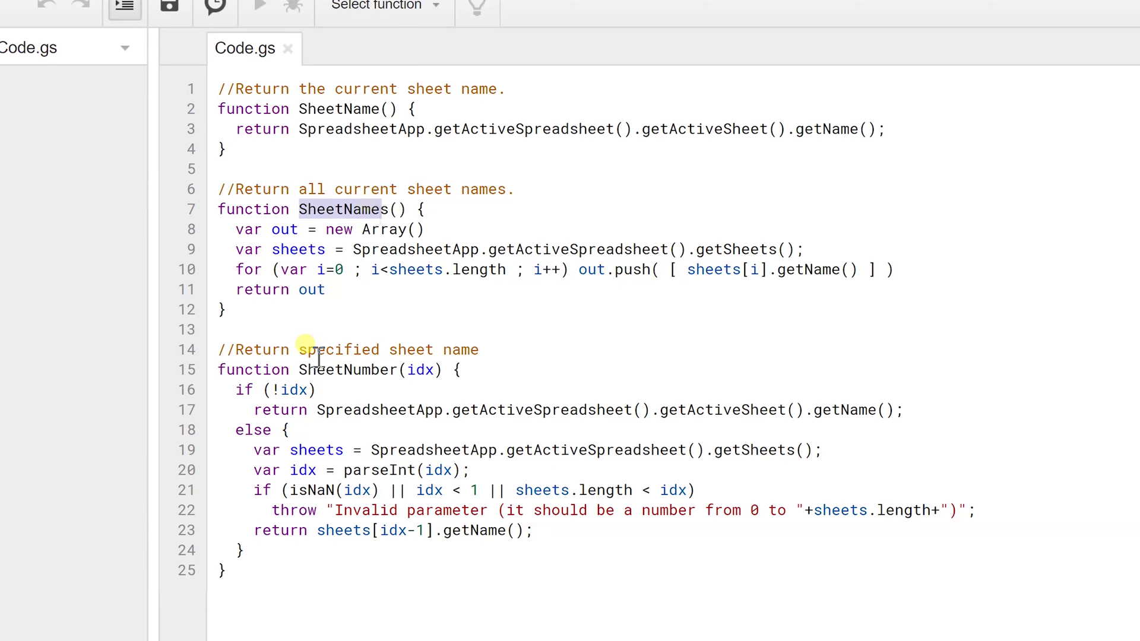
left_click_drag(300, 370, 390, 370)
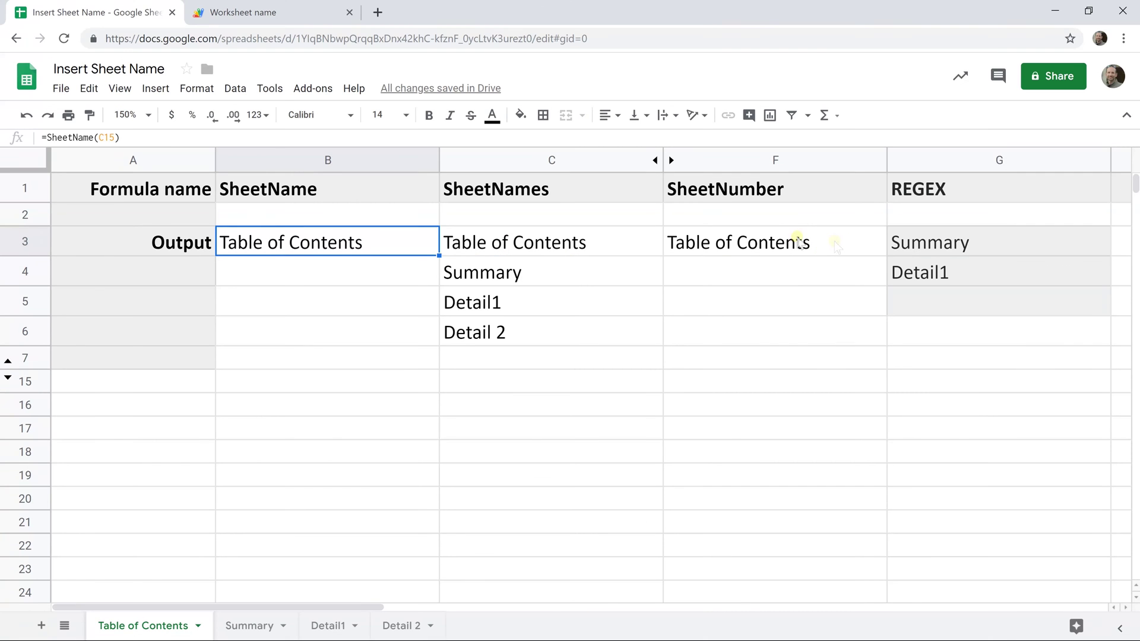
- Replace B3's formula with =sheetname() so it still returns Table of Contents
left_click(940, 247)
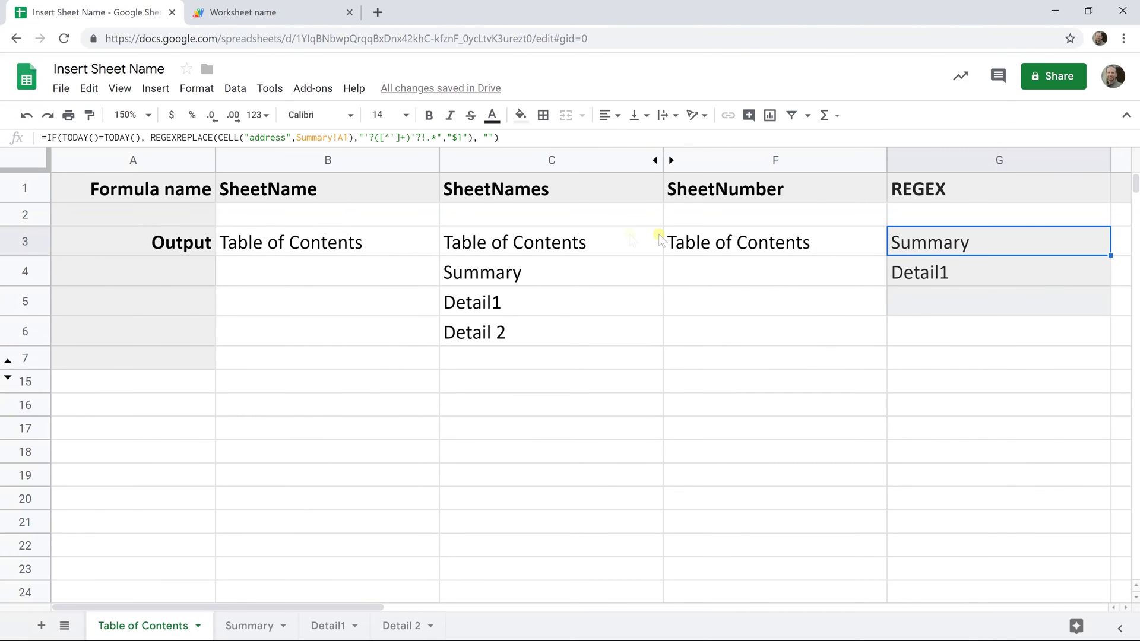
left_click(414, 244)
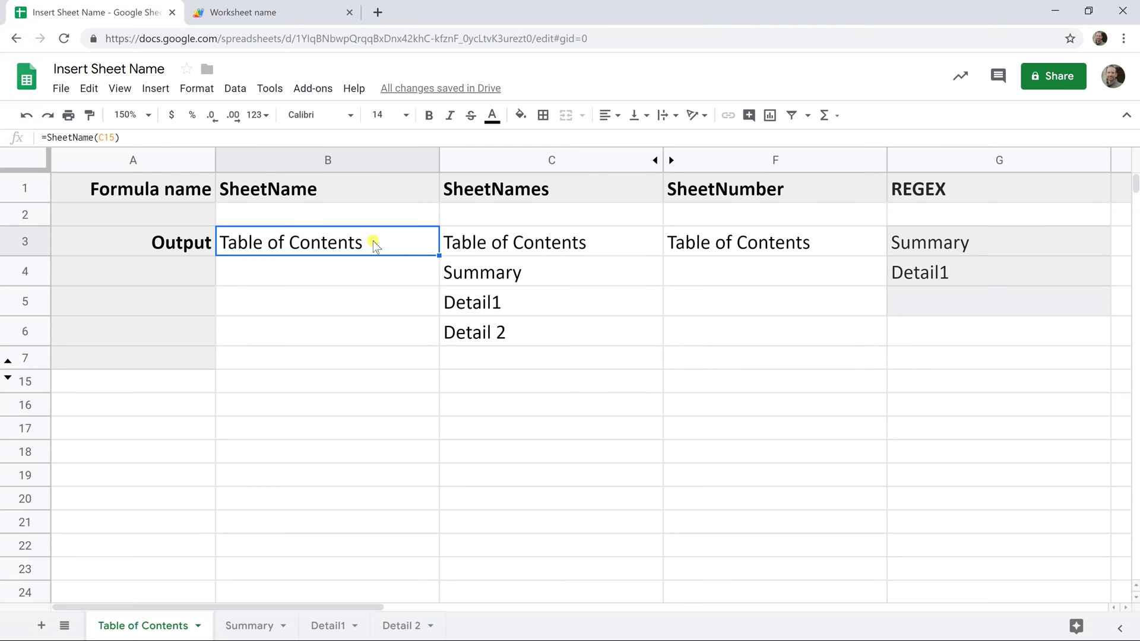
type("=sheetn")
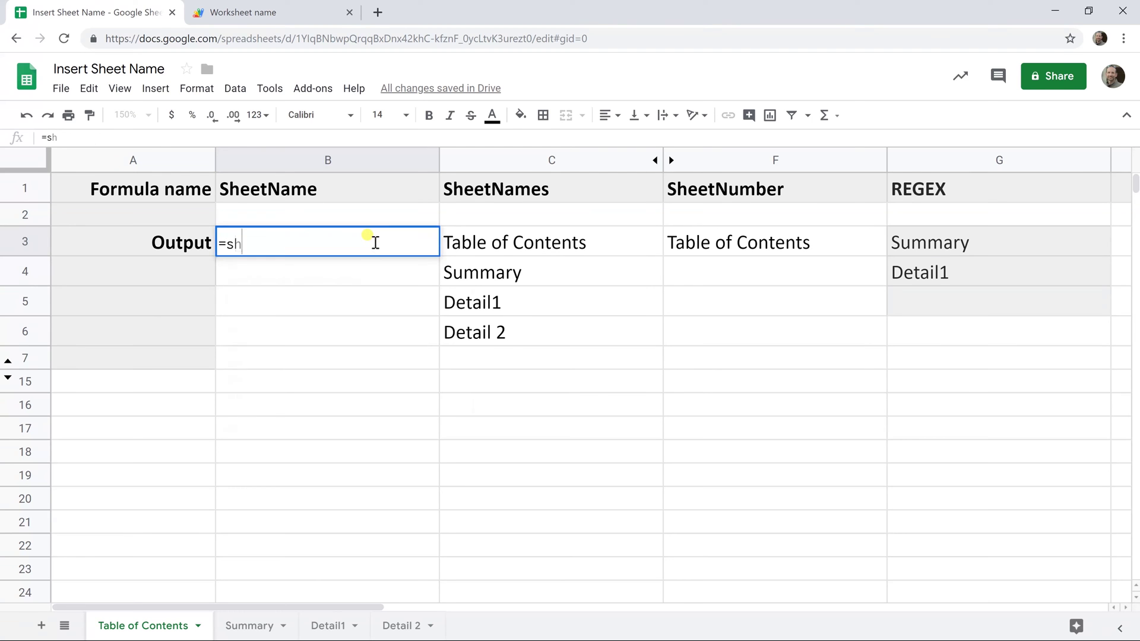
type("ame")
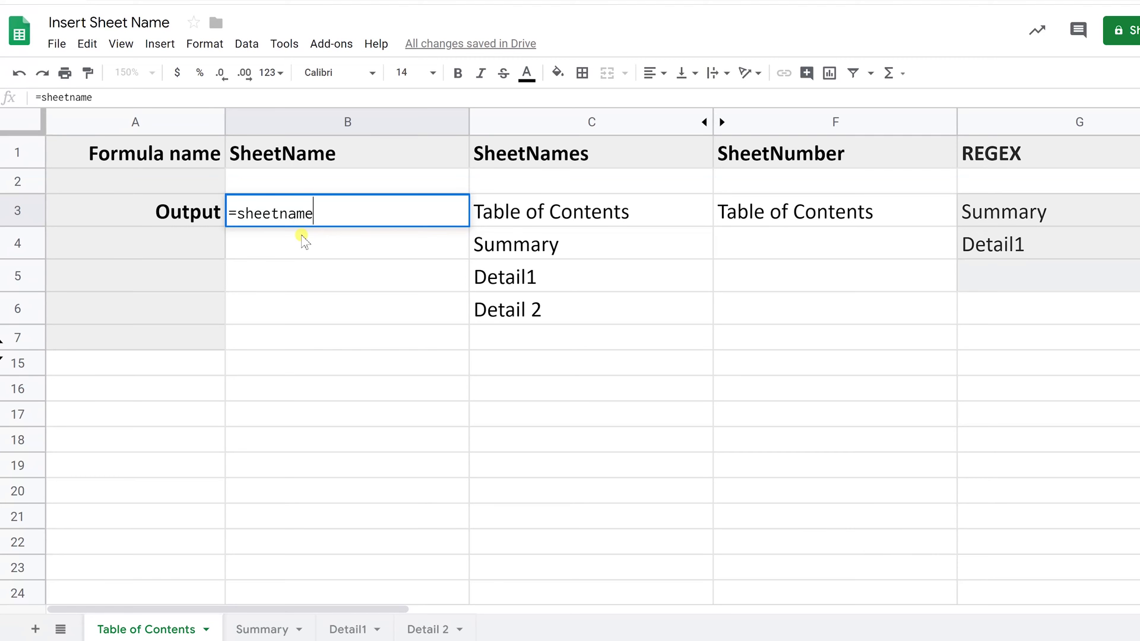
type("()")
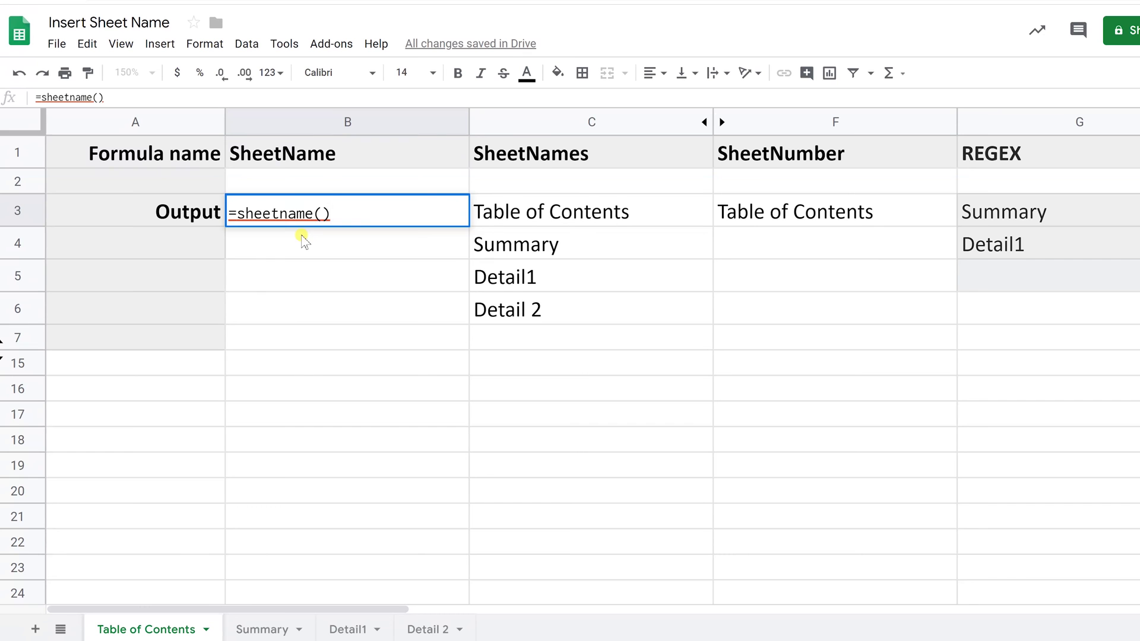
key("Return")
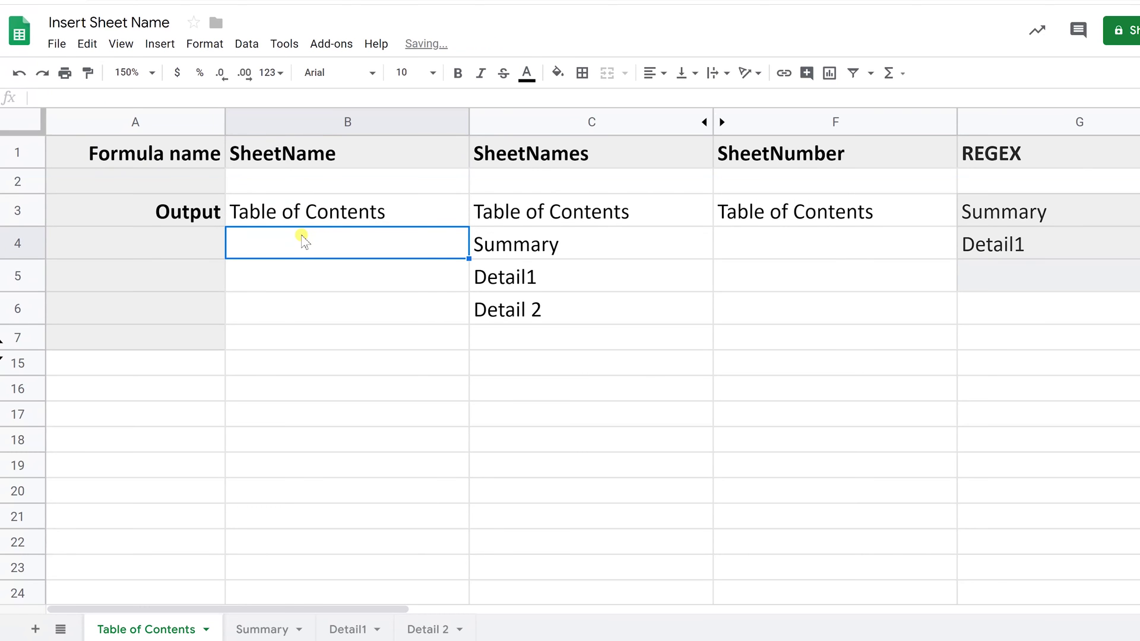
left_click(309, 223)
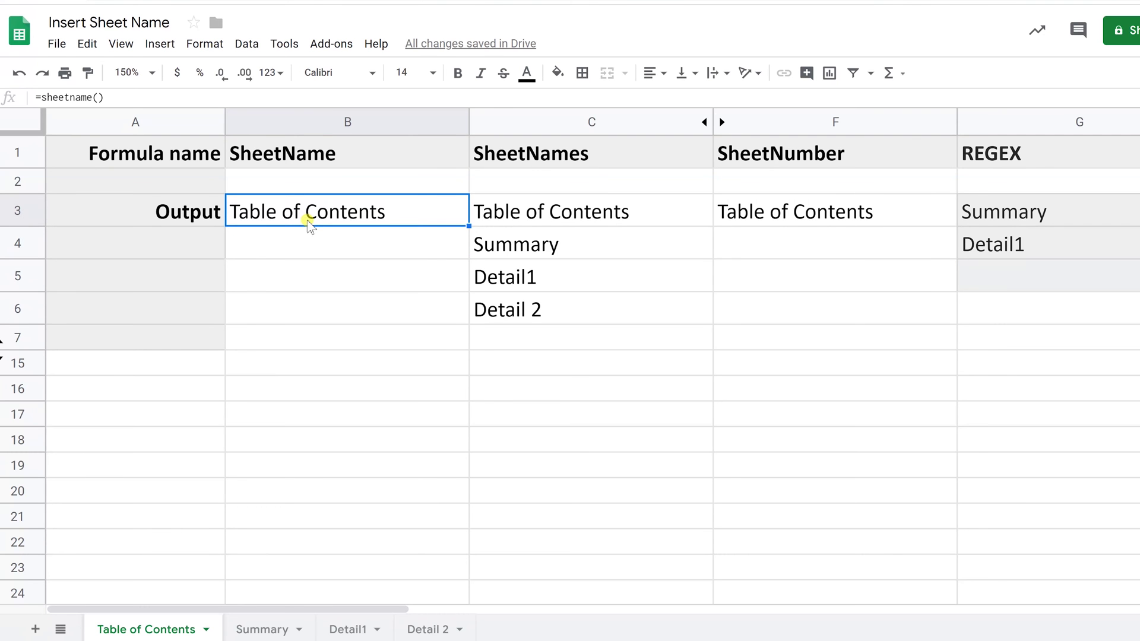
- Delete the C15 argument from C3's formula so it reads =sheetnames()
left_click(479, 212)
double_click(502, 214)
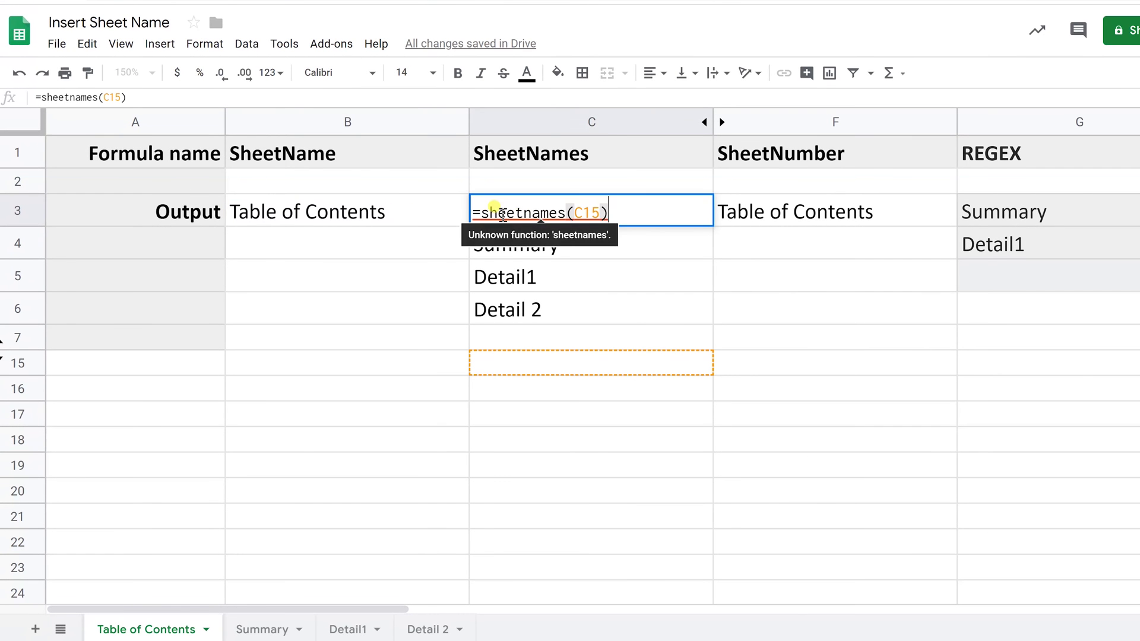
double_click(591, 213)
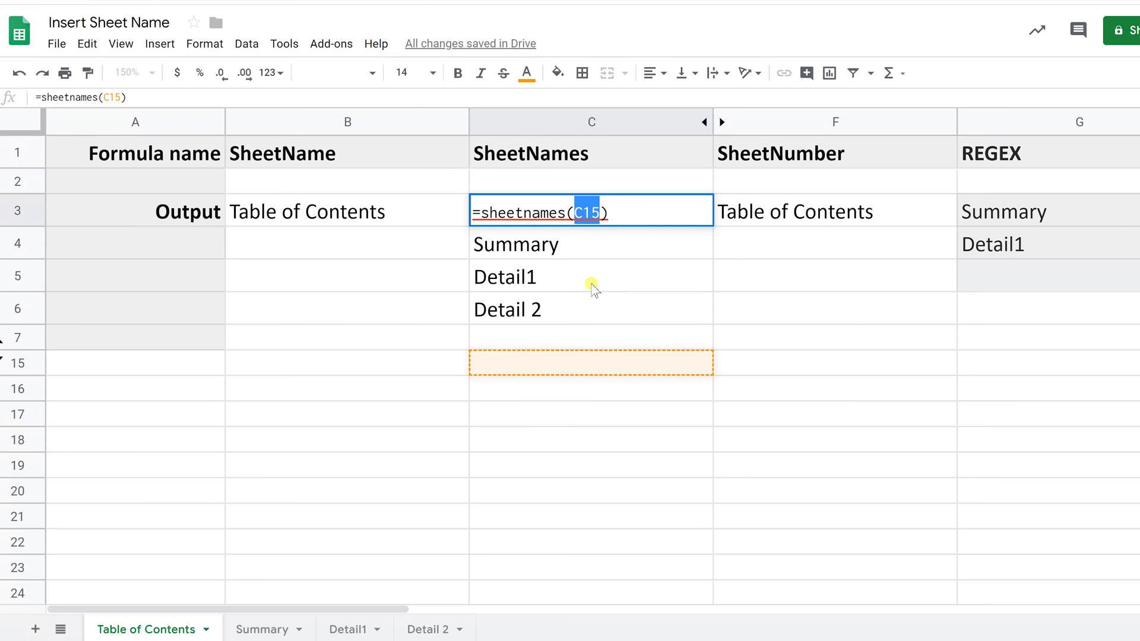
key("BackSpace")
key("Return")
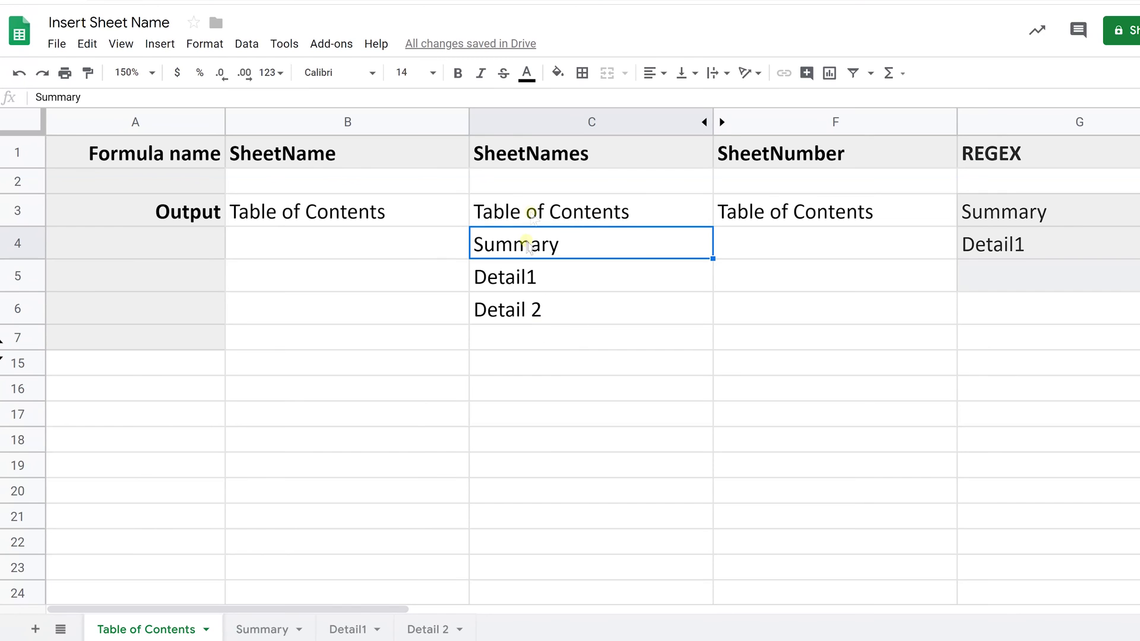
left_click(534, 215)
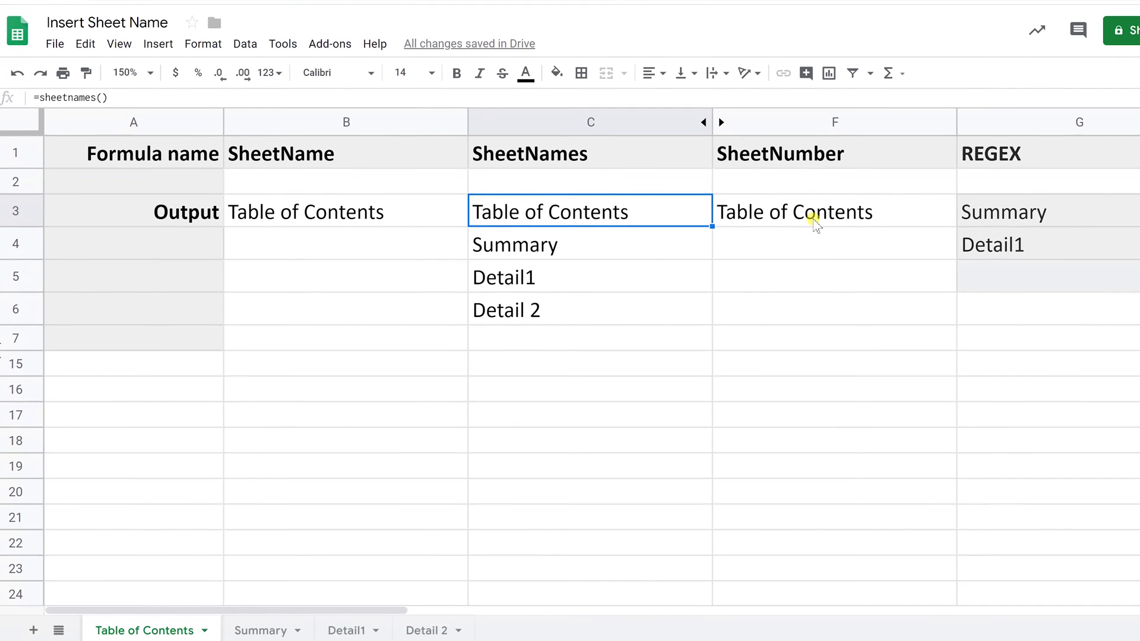
- Change F3 to =SheetNumber(4) so it returns Detail 2, then review F3 and G3
left_click(816, 220)
double_click(815, 220)
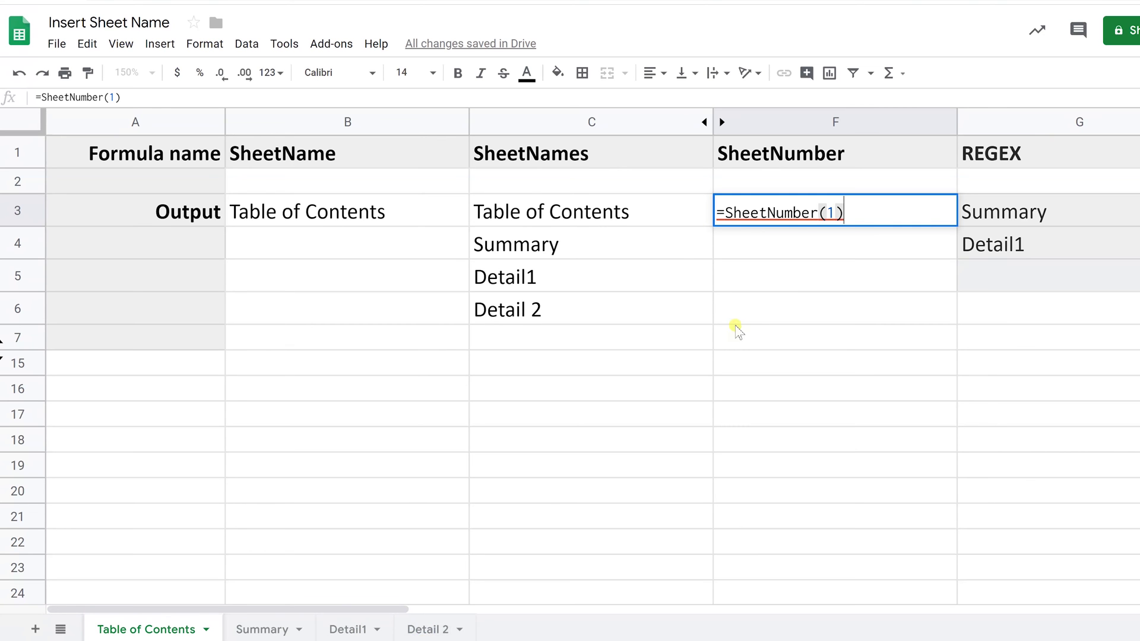
double_click(831, 212)
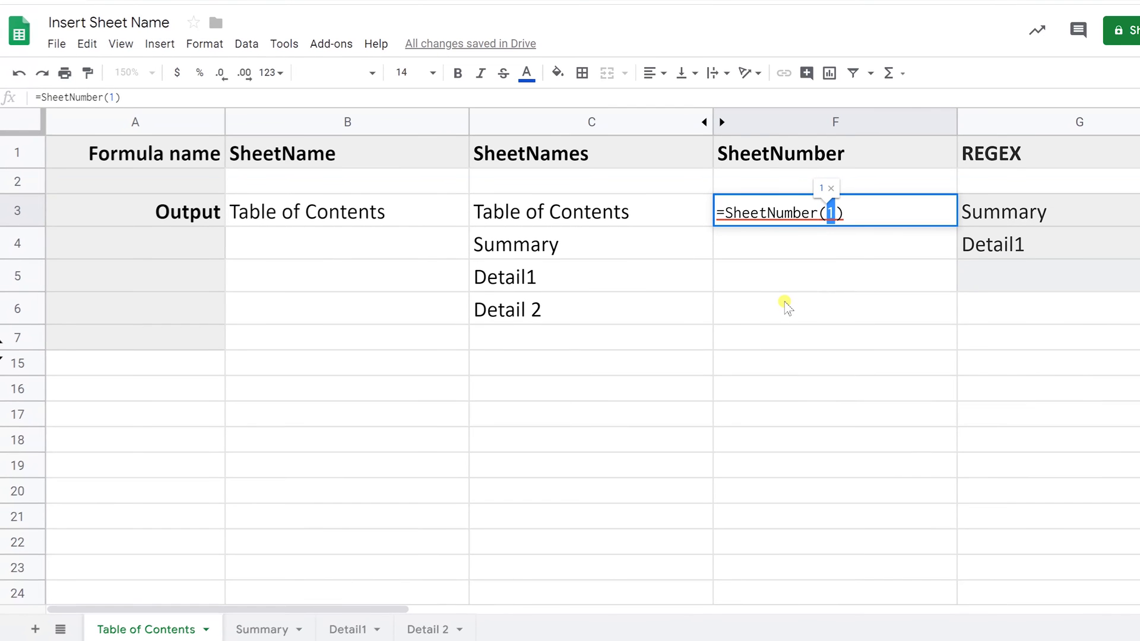
type("3")
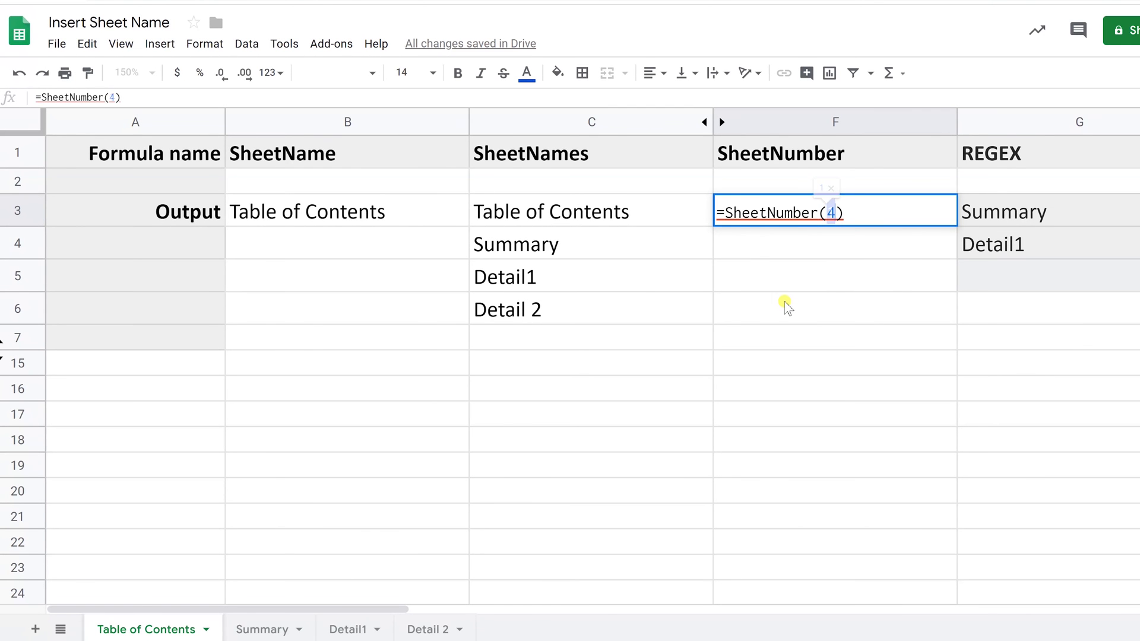
key("BackSpace")
type("4")
key("Return")
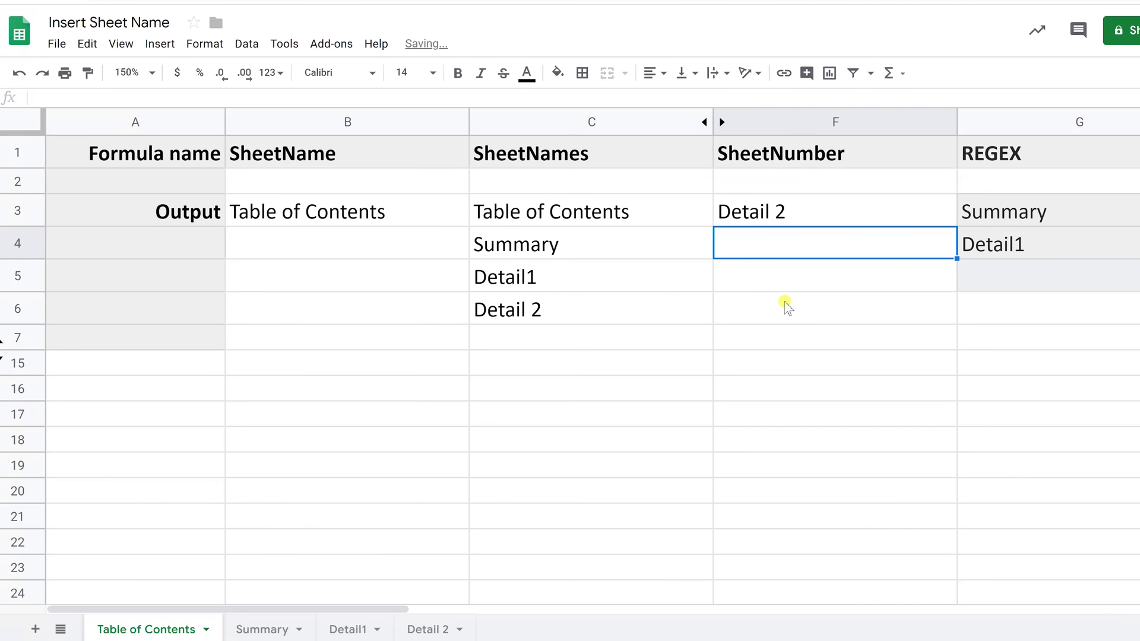
left_click(772, 220)
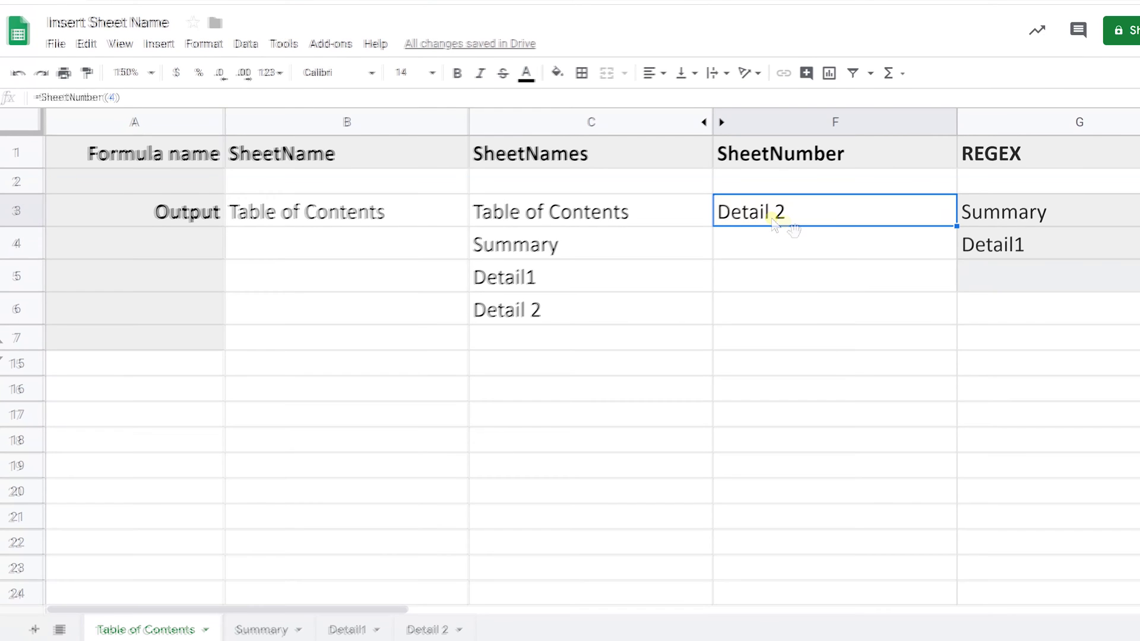
left_click(1007, 215)
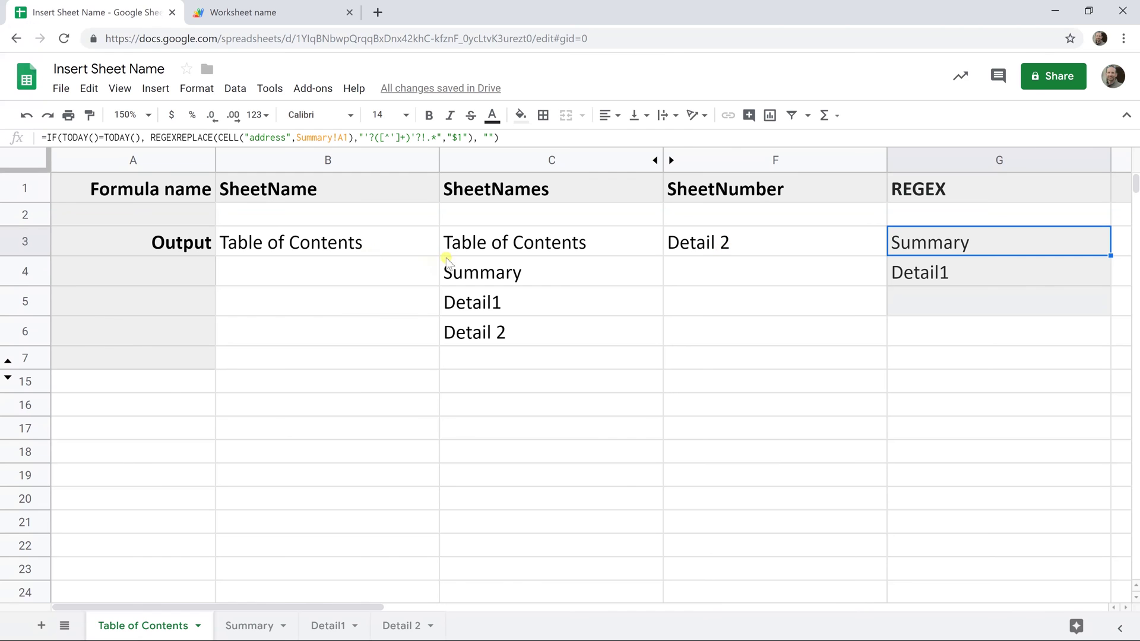
- Rename the Summary sheet to Lead Sheet and check the results in C4 and B3
left_click(356, 251)
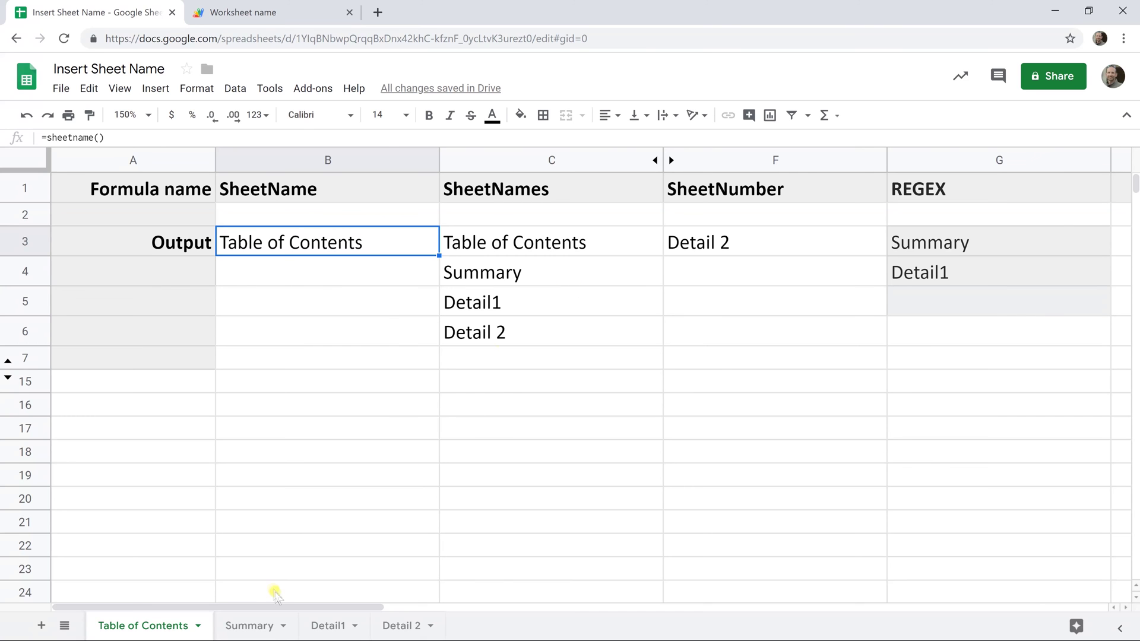
double_click(269, 626)
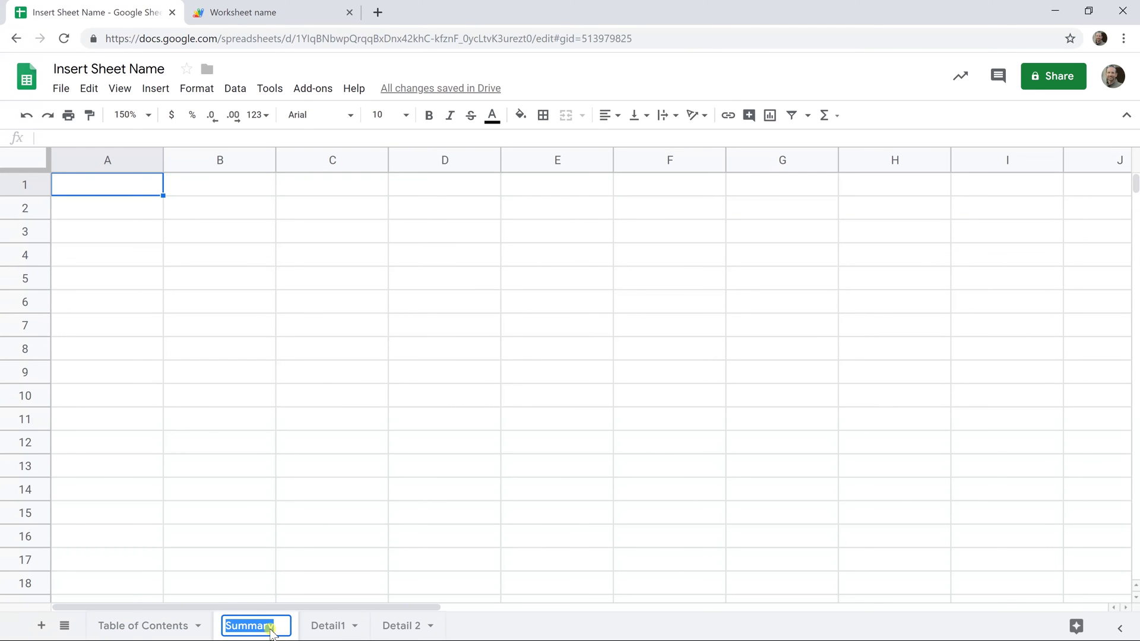
type("Lead Sheet")
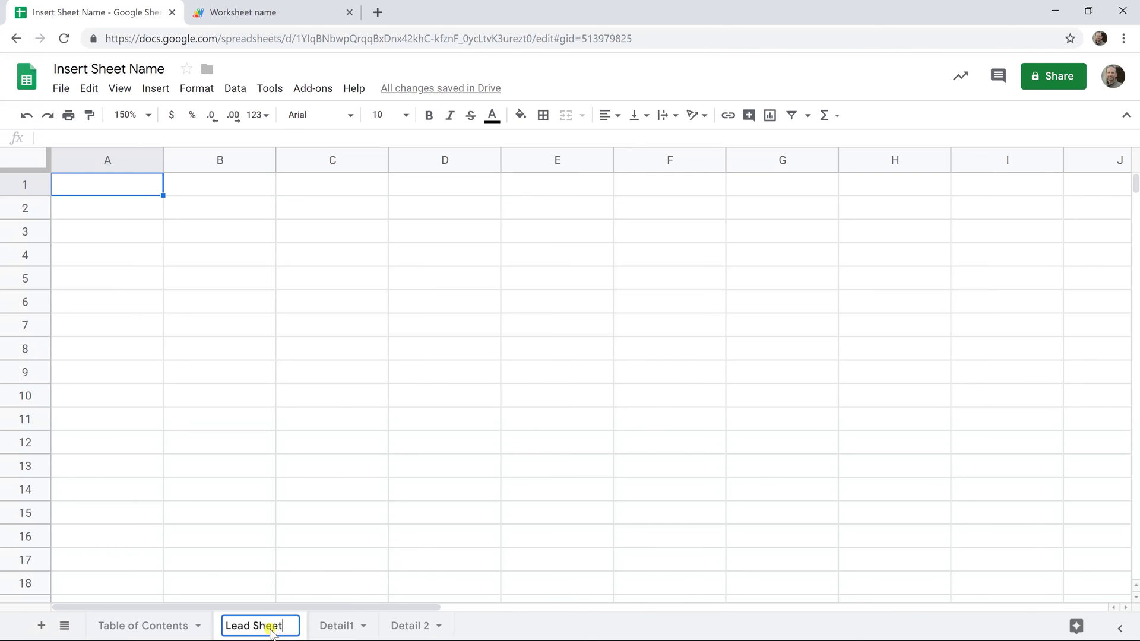
key("Return")
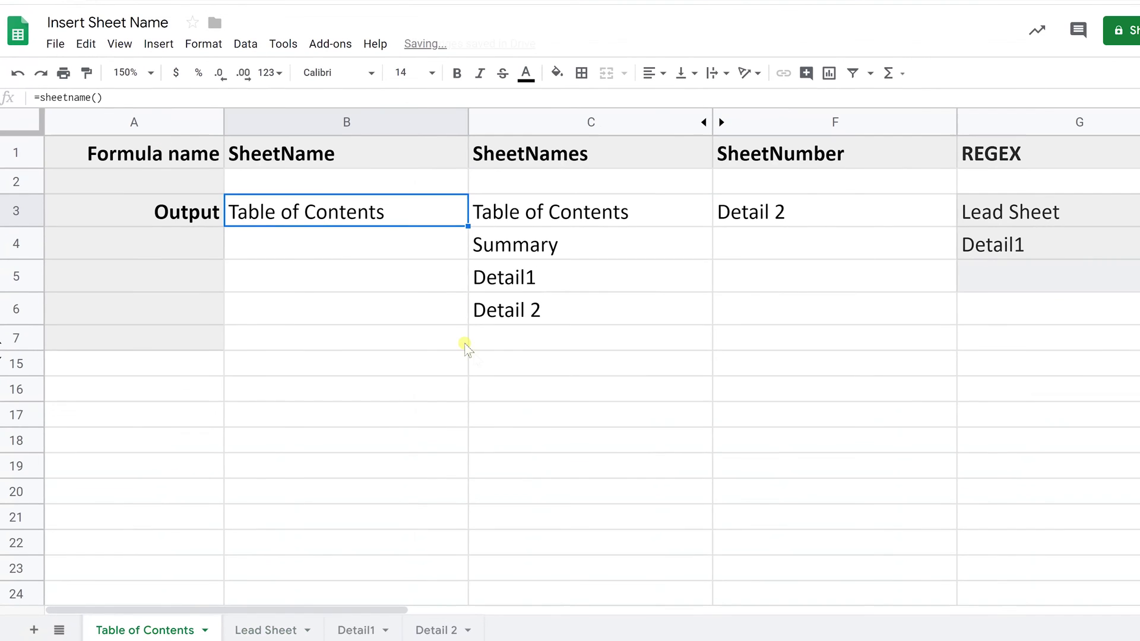
left_click(470, 354)
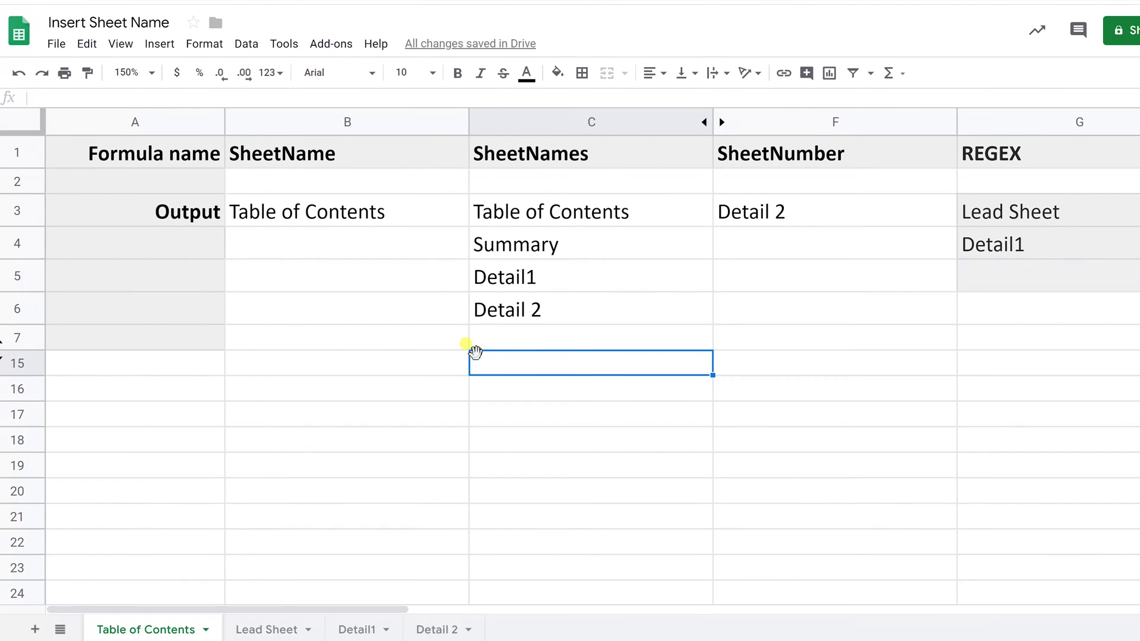
left_click(514, 250)
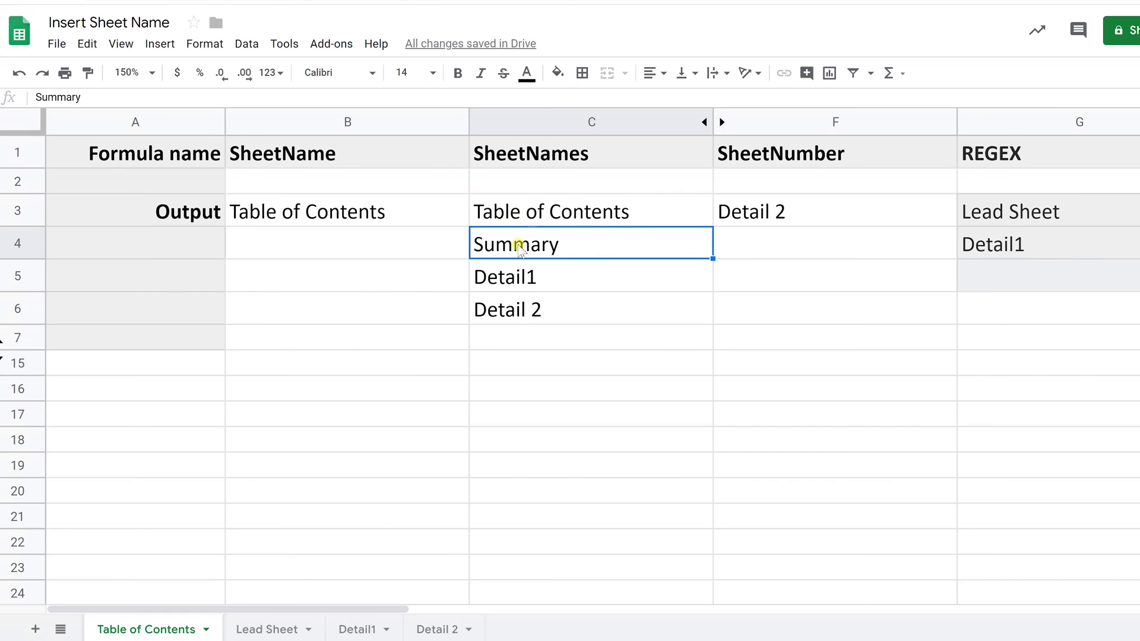
left_click(403, 216)
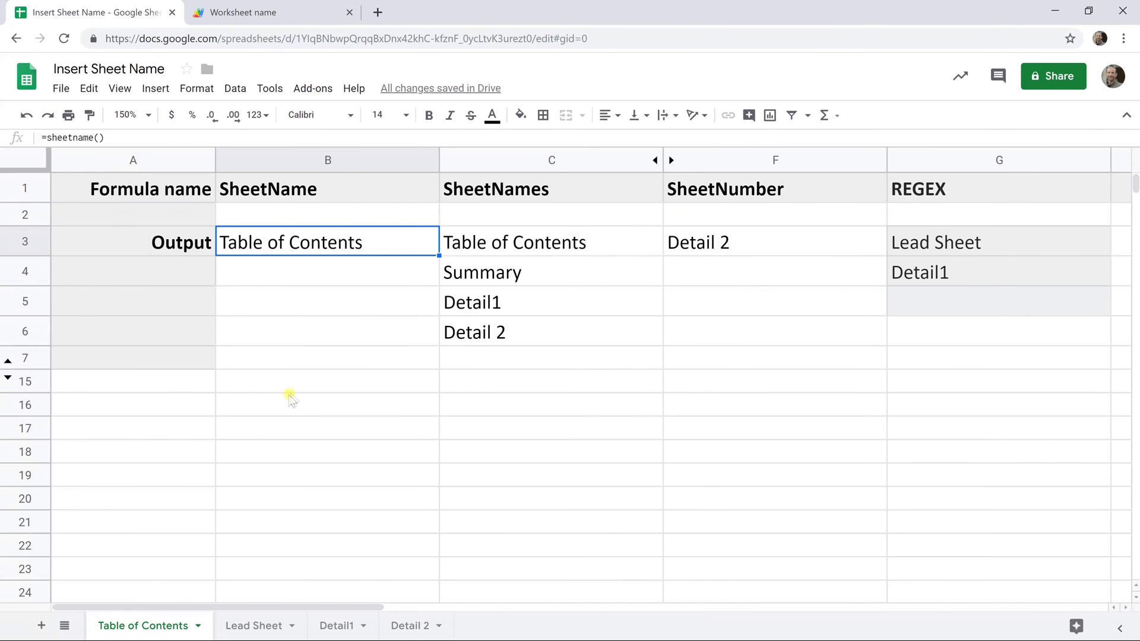
- Change C3 to =sheetnames(A15:G55) so the list refreshes to show Lead Sheet
left_click(565, 280)
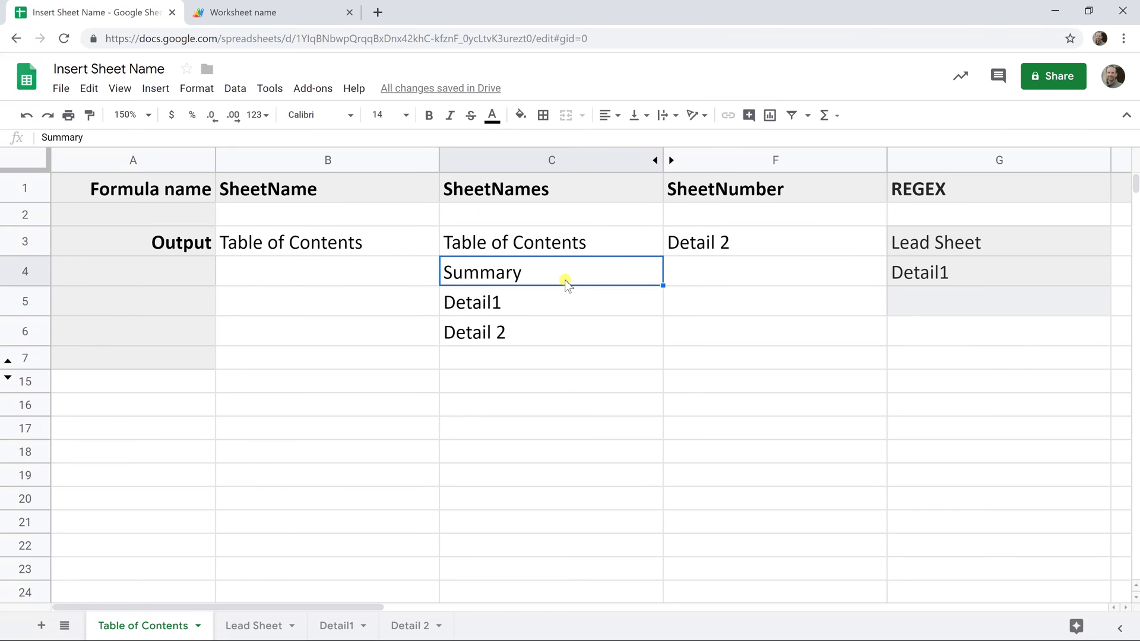
left_click(571, 249)
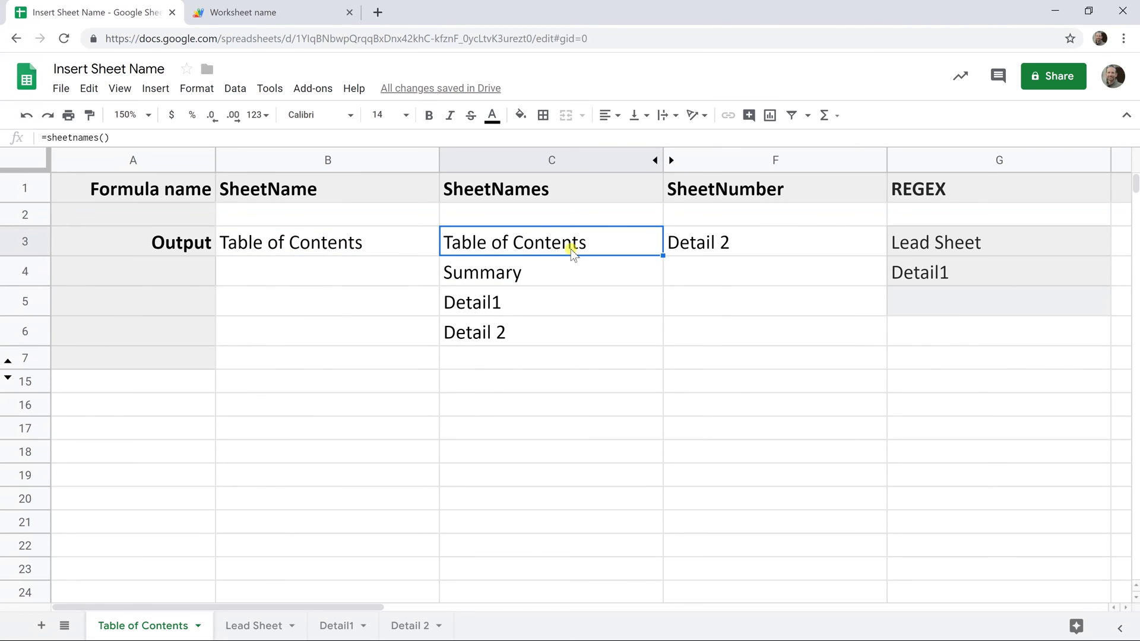
double_click(571, 248)
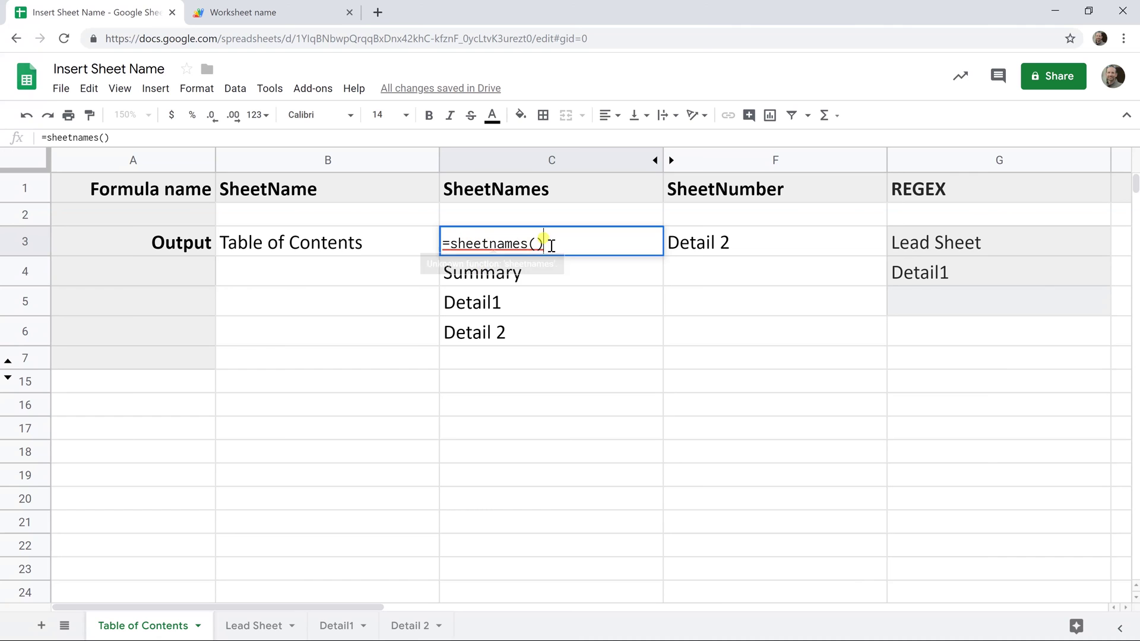
left_click(538, 245)
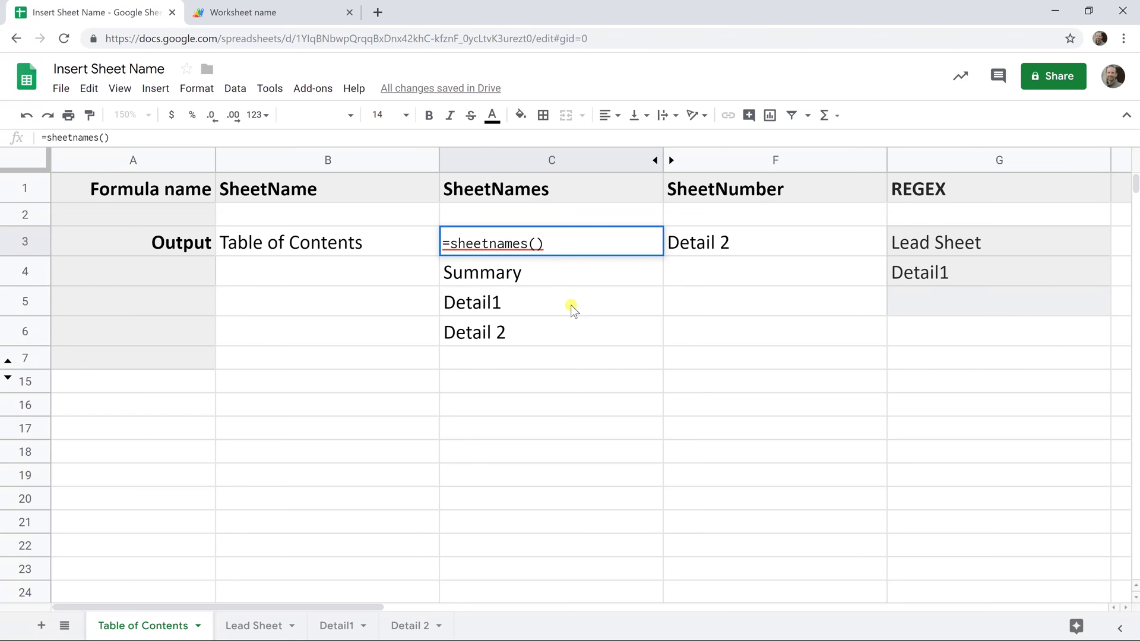
type("A15")
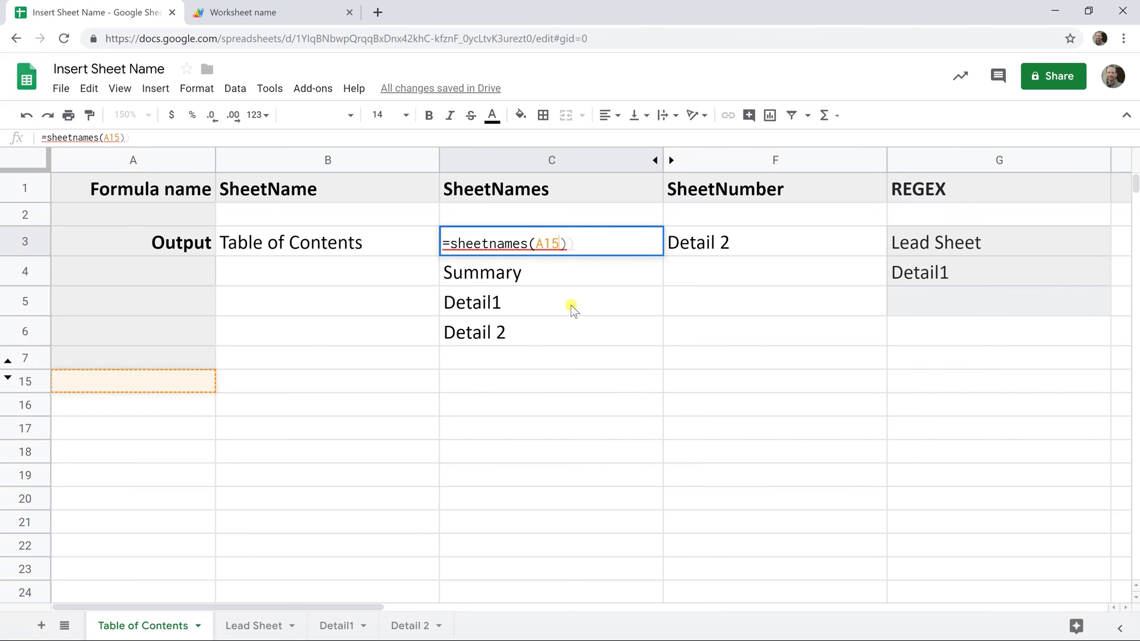
type(":")
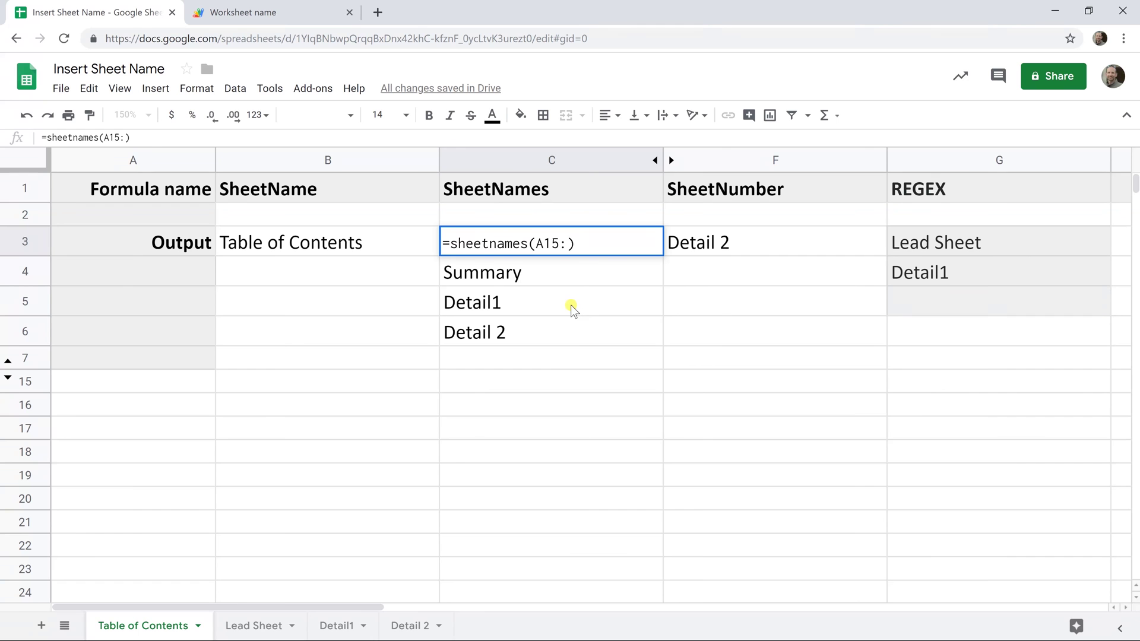
type("G")
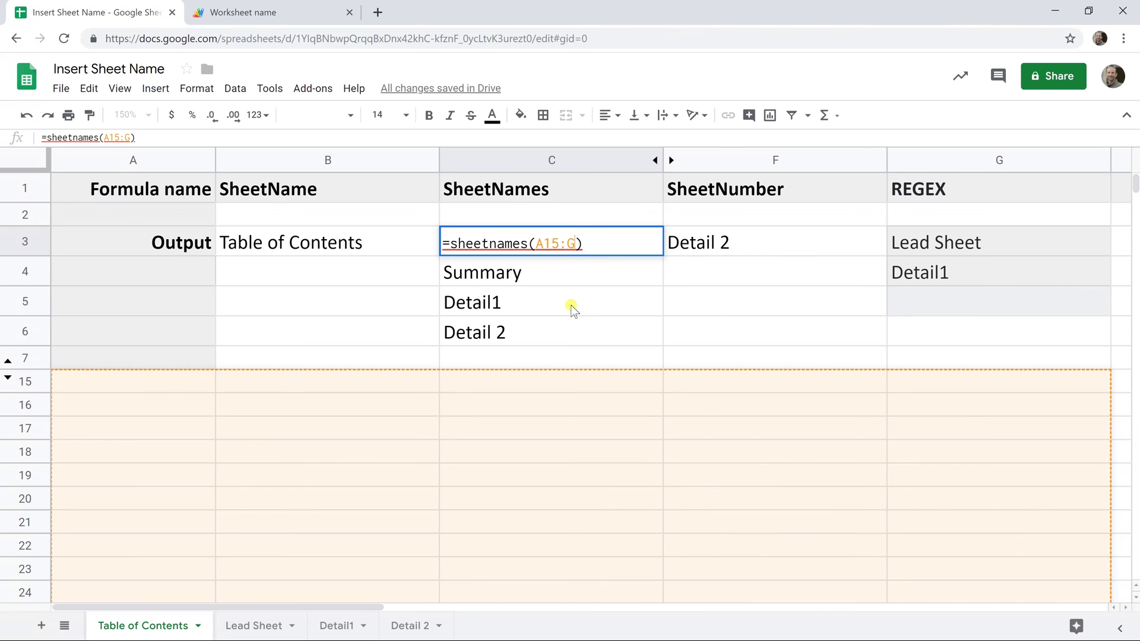
type("55")
key("Return")
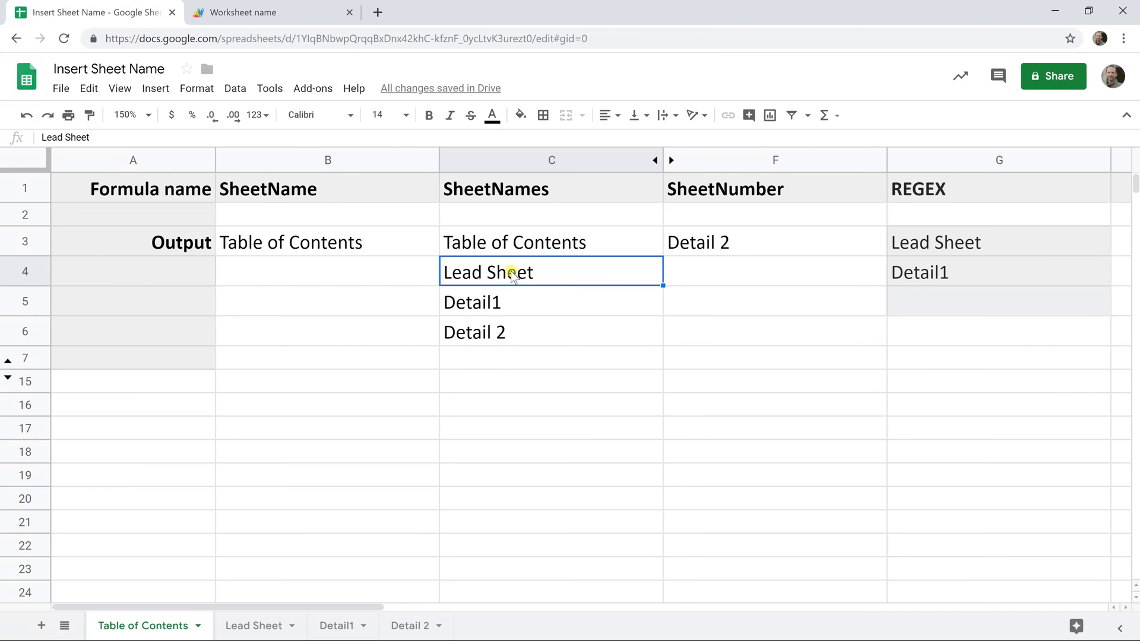
- Rename the Lead Sheet tab back to Summary
left_click(277, 632)
double_click(277, 632)
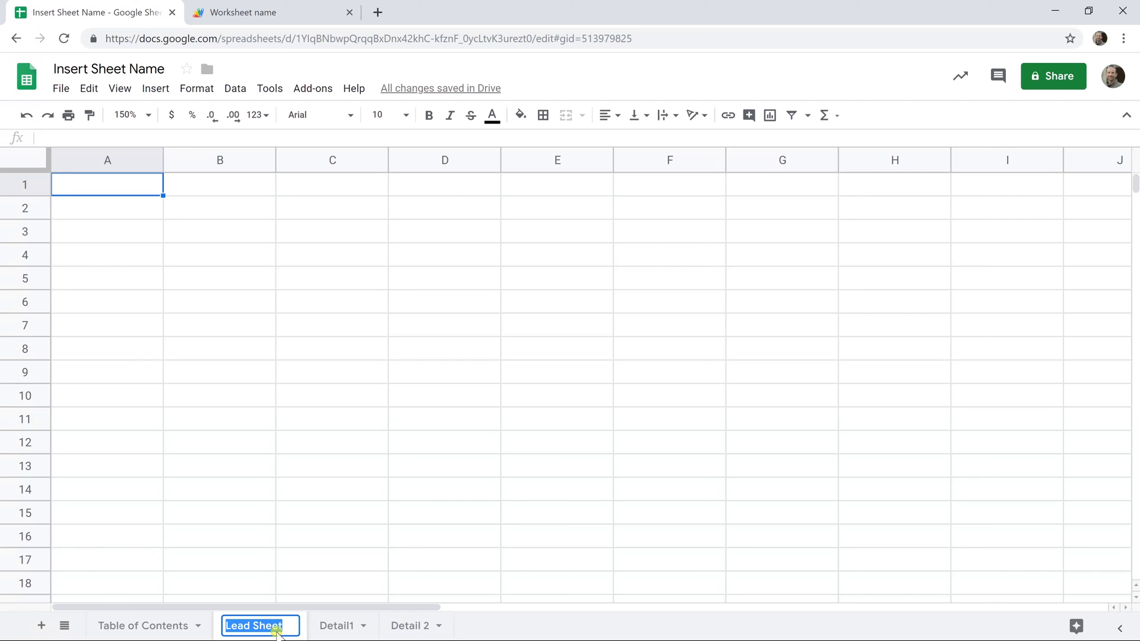
type("Summary")
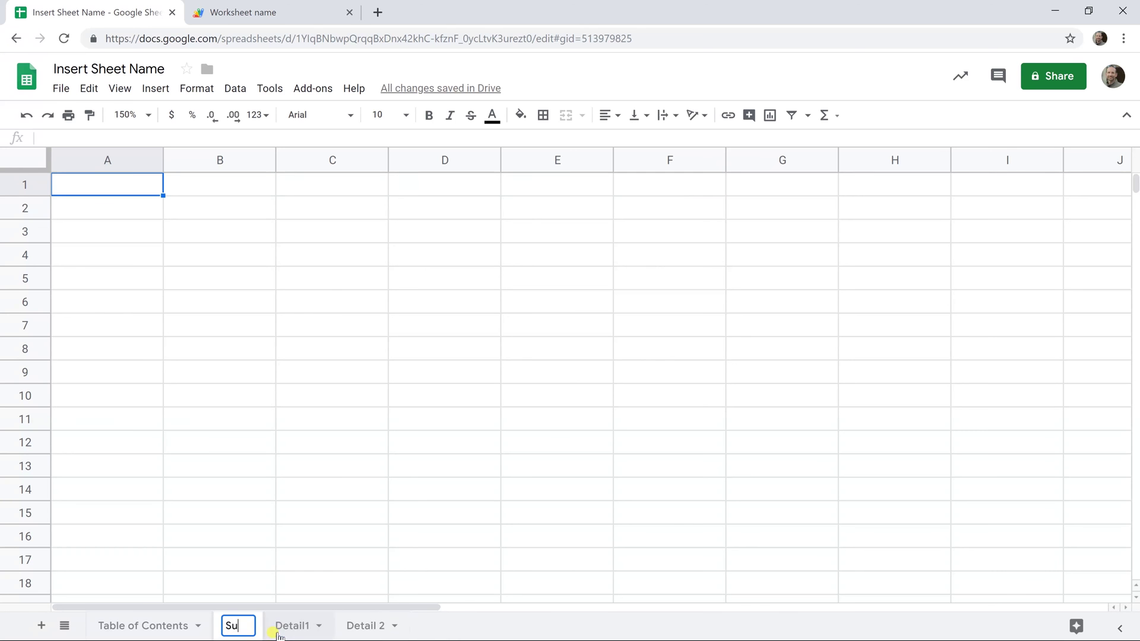
key("Return")
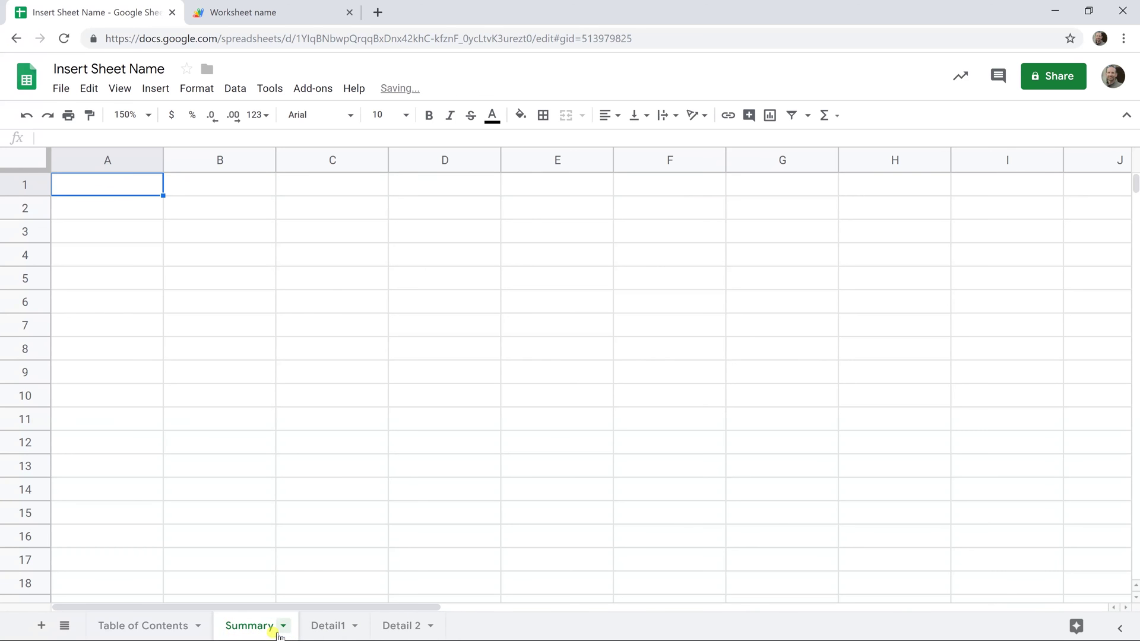
left_click(178, 626)
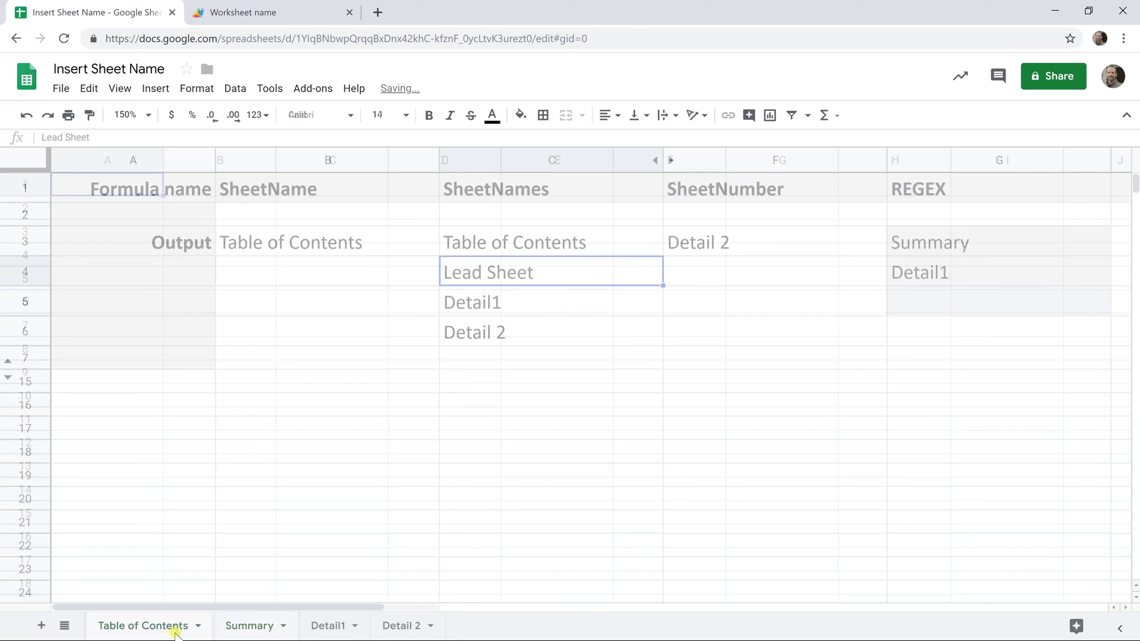
- Enter 5 in C17 to force the SheetNames list in C3 to recalculate
left_click(480, 249)
double_click(480, 249)
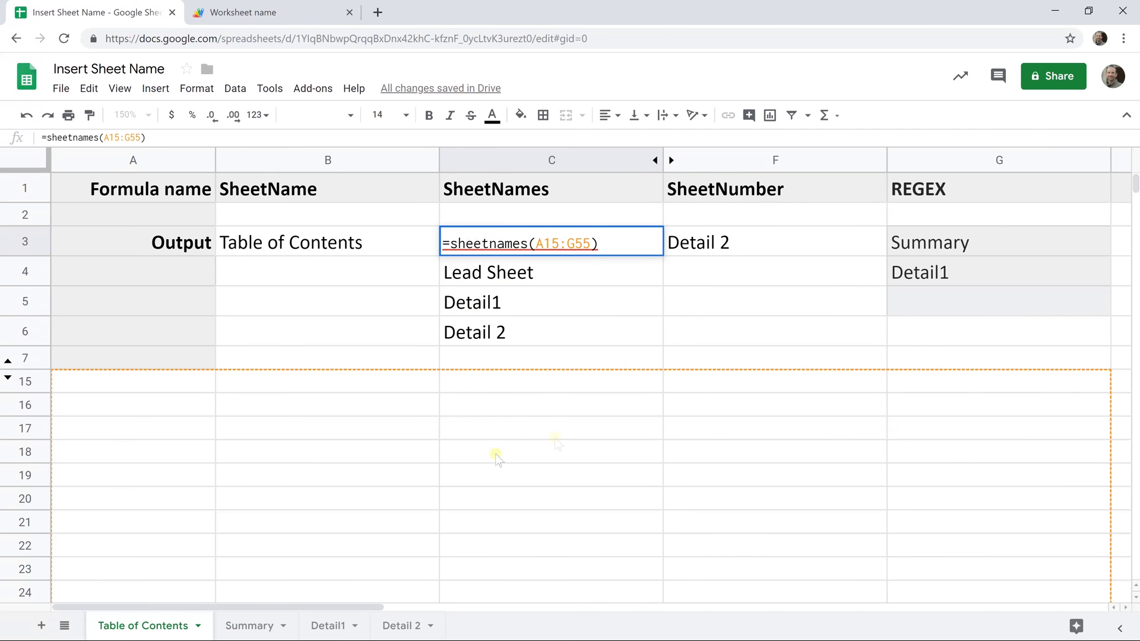
left_click(518, 426)
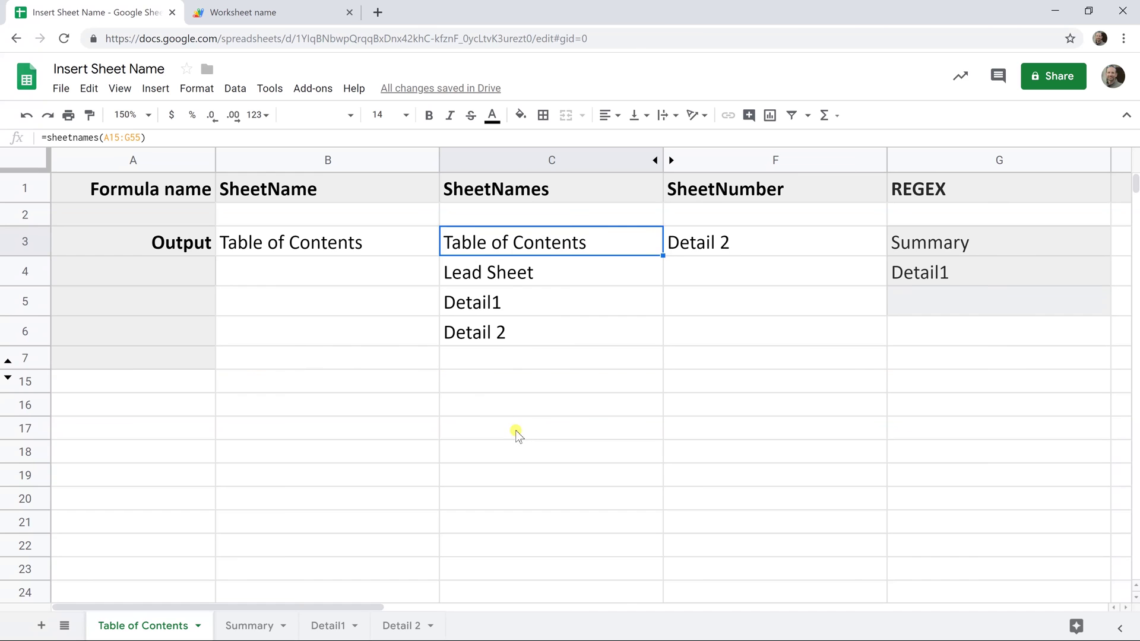
type("5")
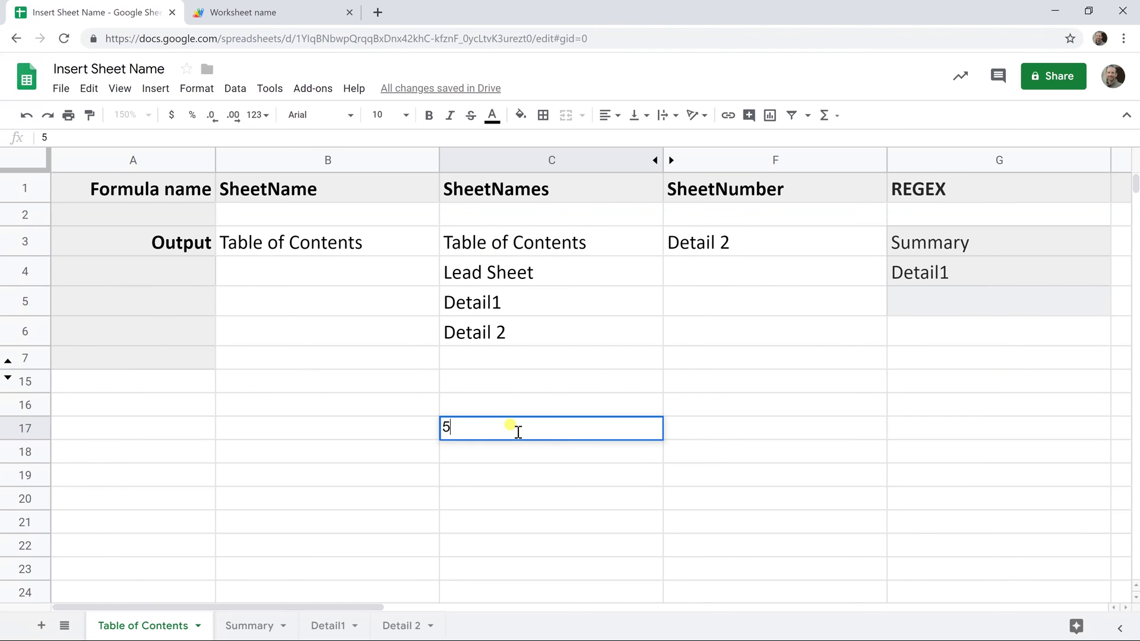
key("Return")
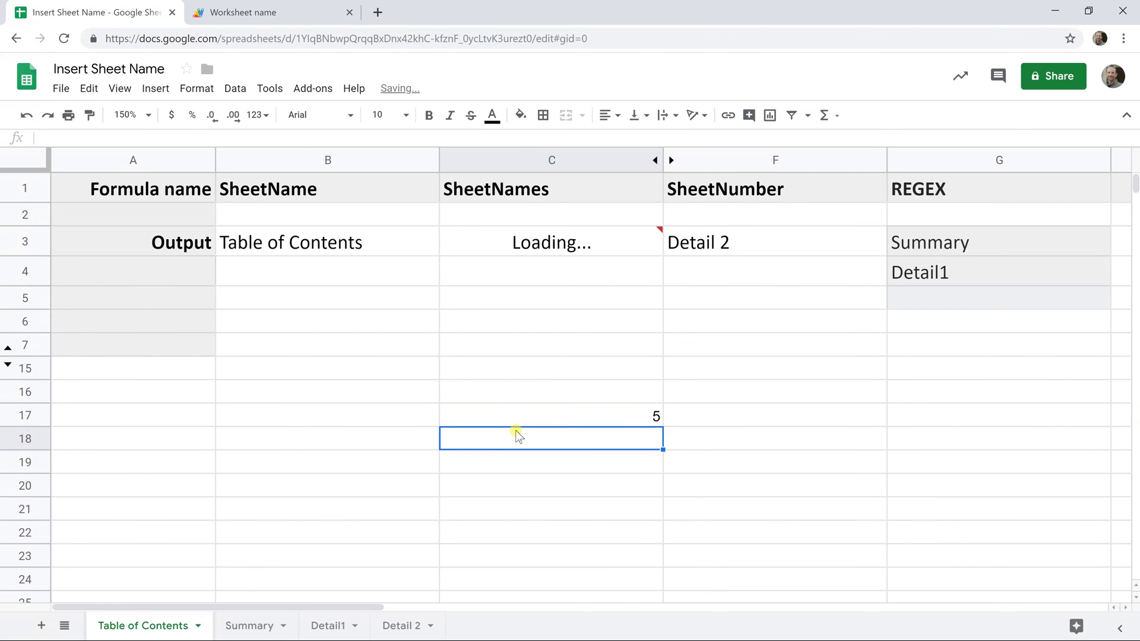
left_click(530, 242)
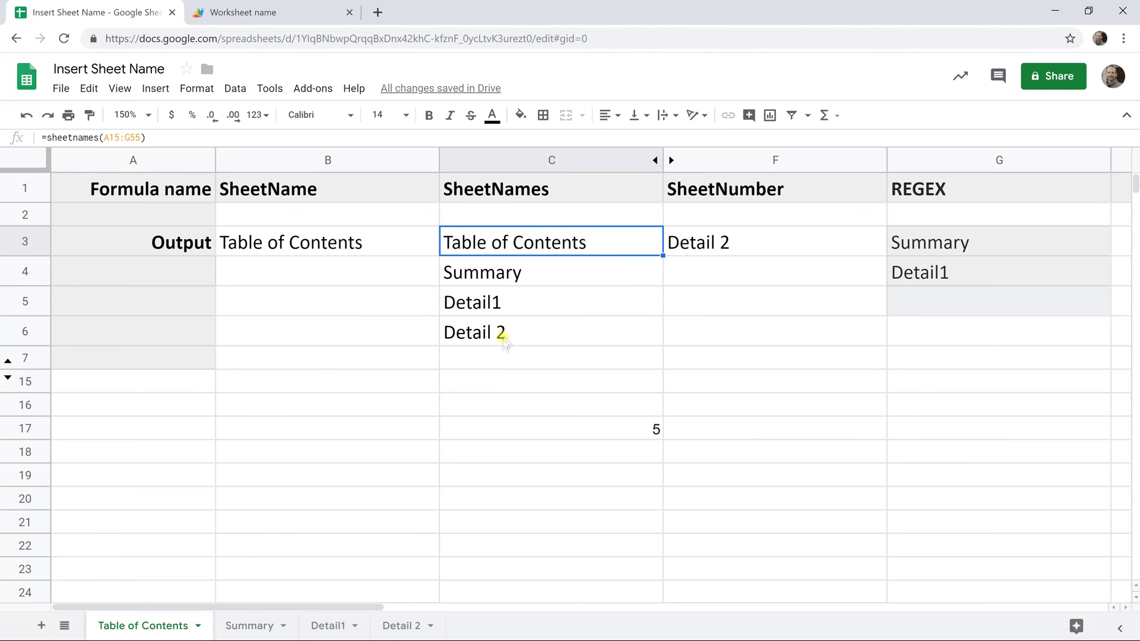
left_click(506, 430)
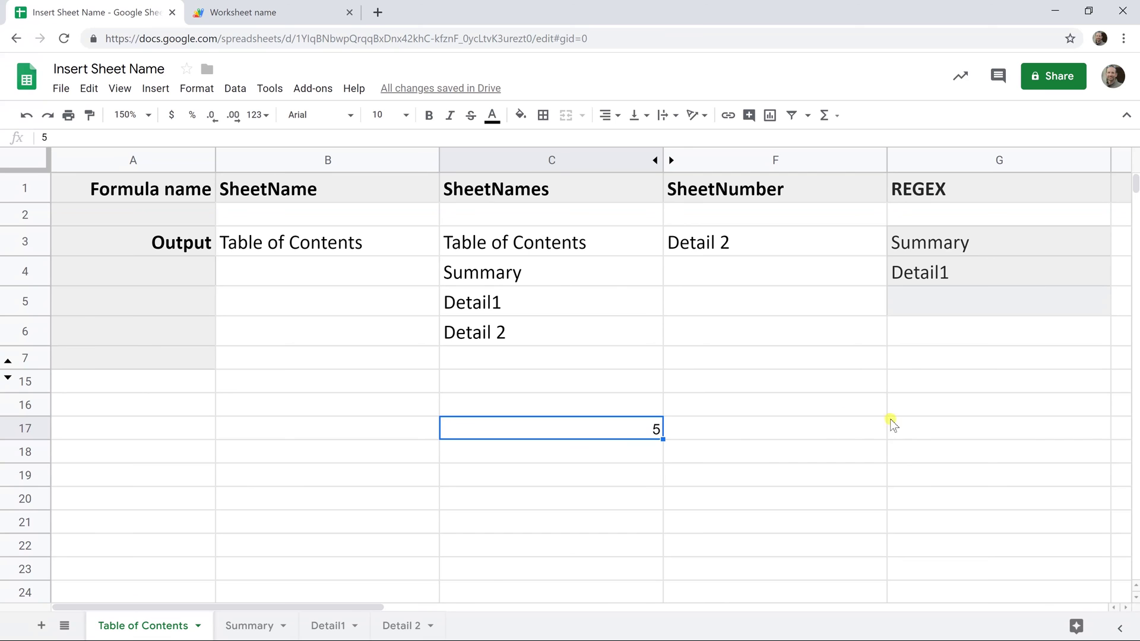
- Compare the REGEXREPLACE formulas in G3 and G4, then open G3 for editing
left_click(928, 251)
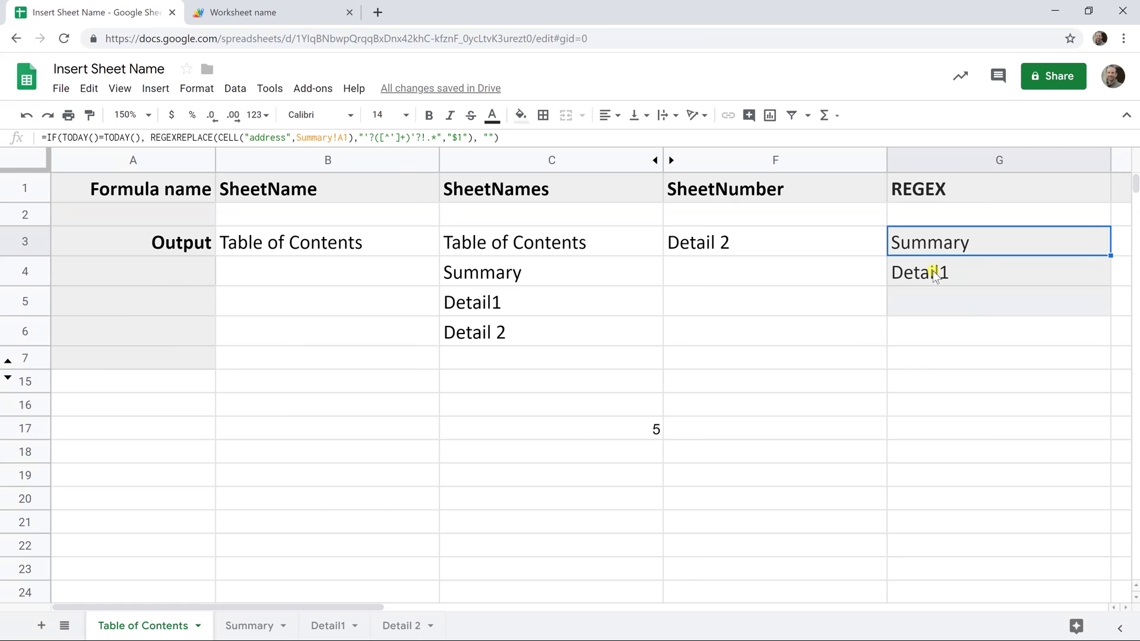
left_click(933, 273)
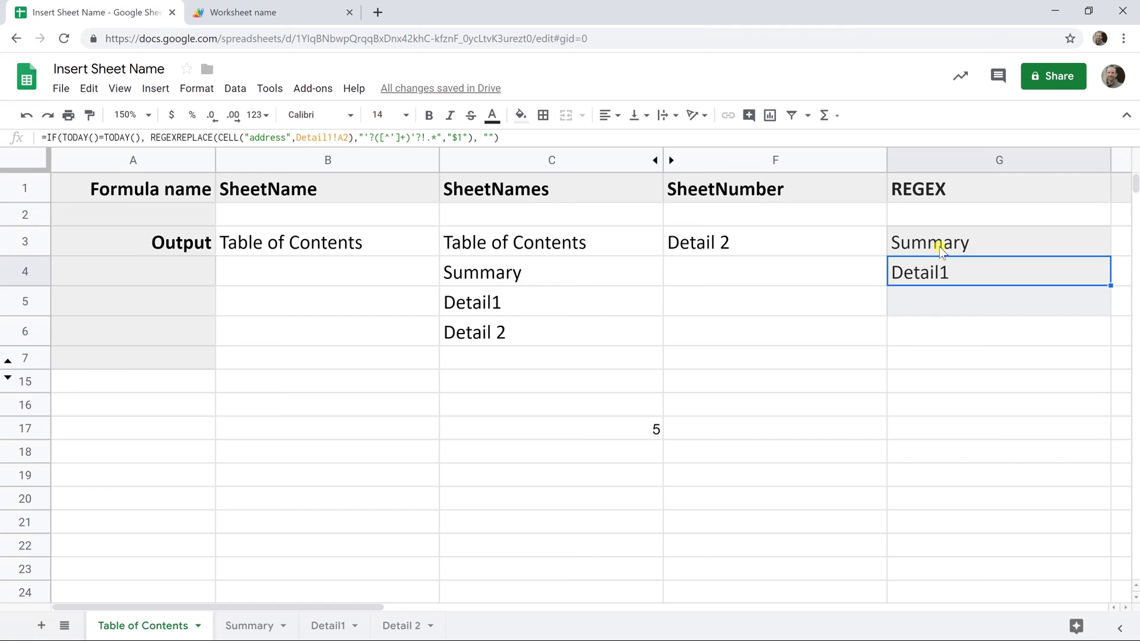
left_click(939, 247)
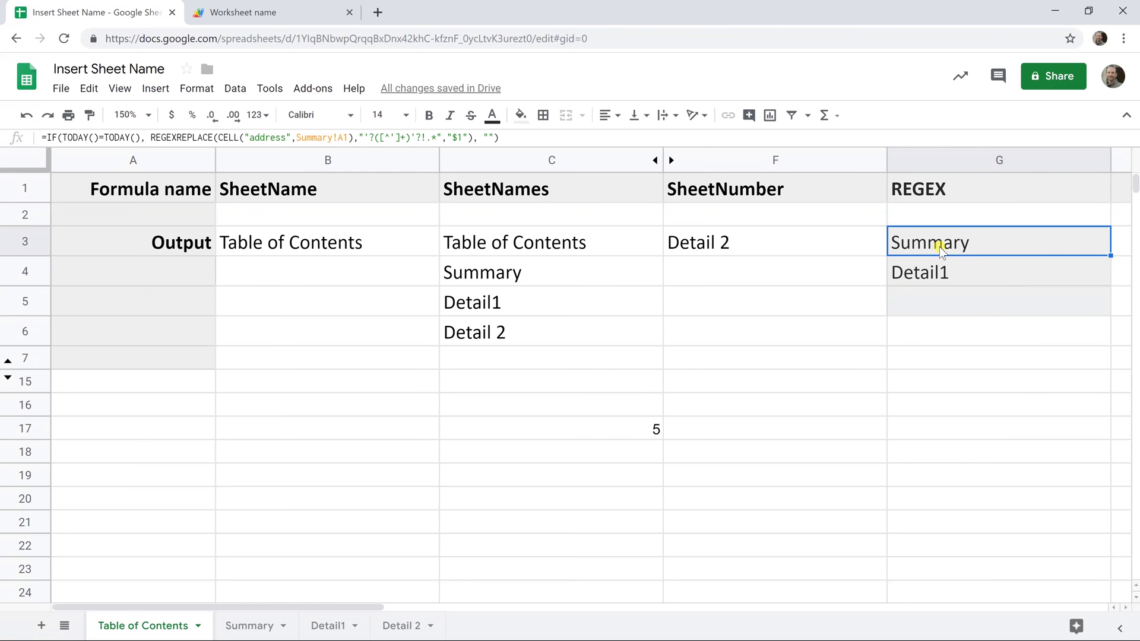
double_click(936, 252)
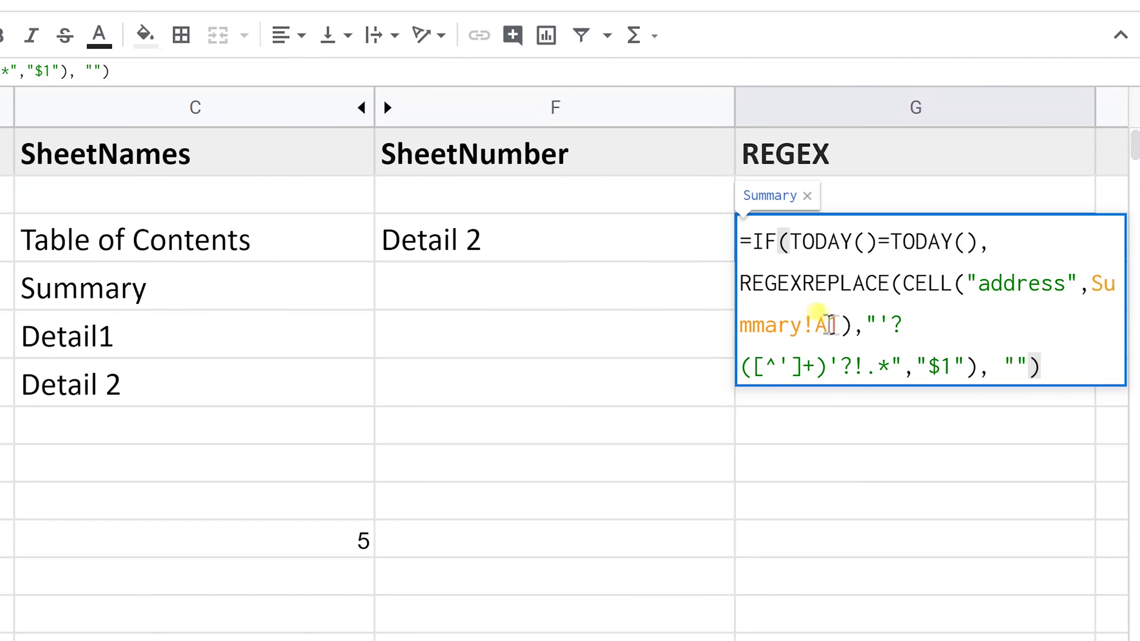
- Replace Summary with Detail1 in G3's Summary!A1 reference so it shows Detail1
left_click(801, 325)
left_click_drag(802, 325, 1092, 297)
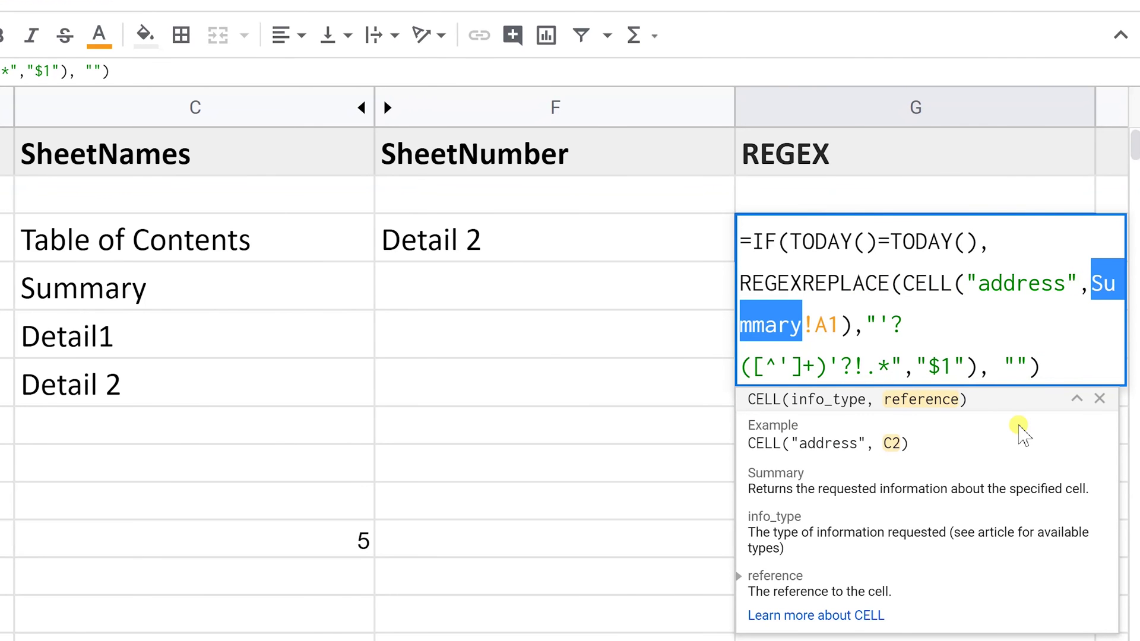
type("Detail")
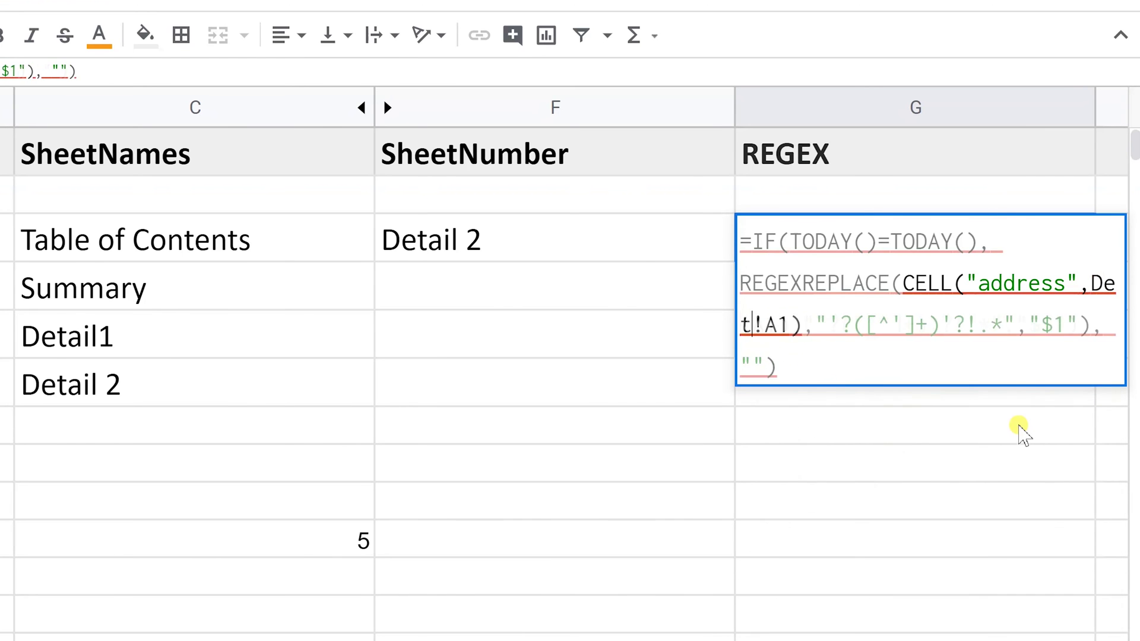
type("1")
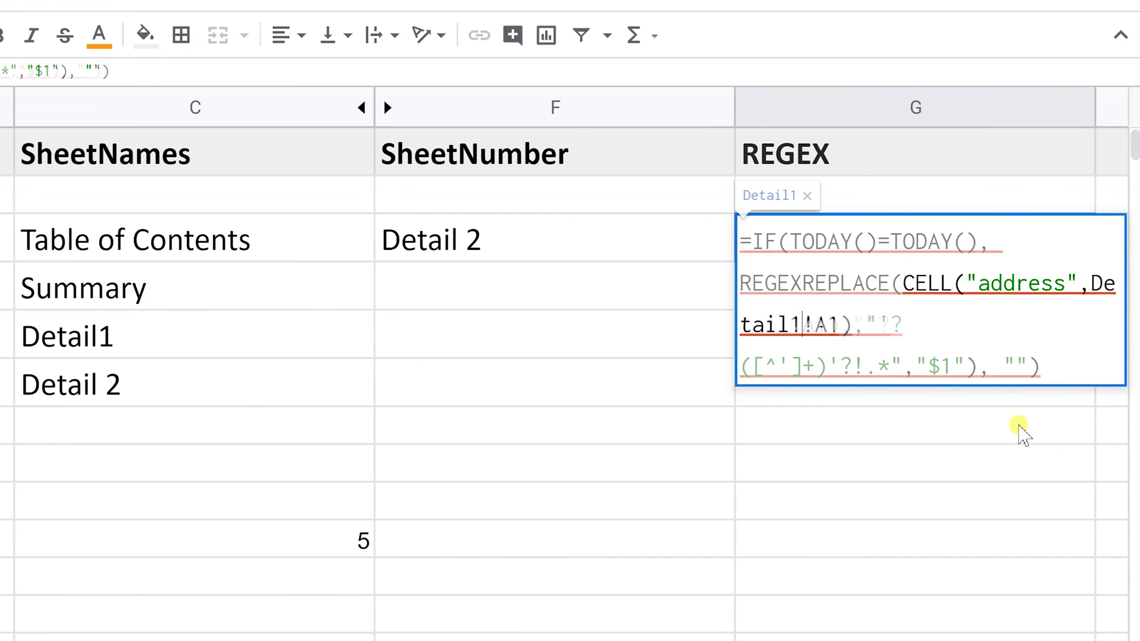
key("Return")
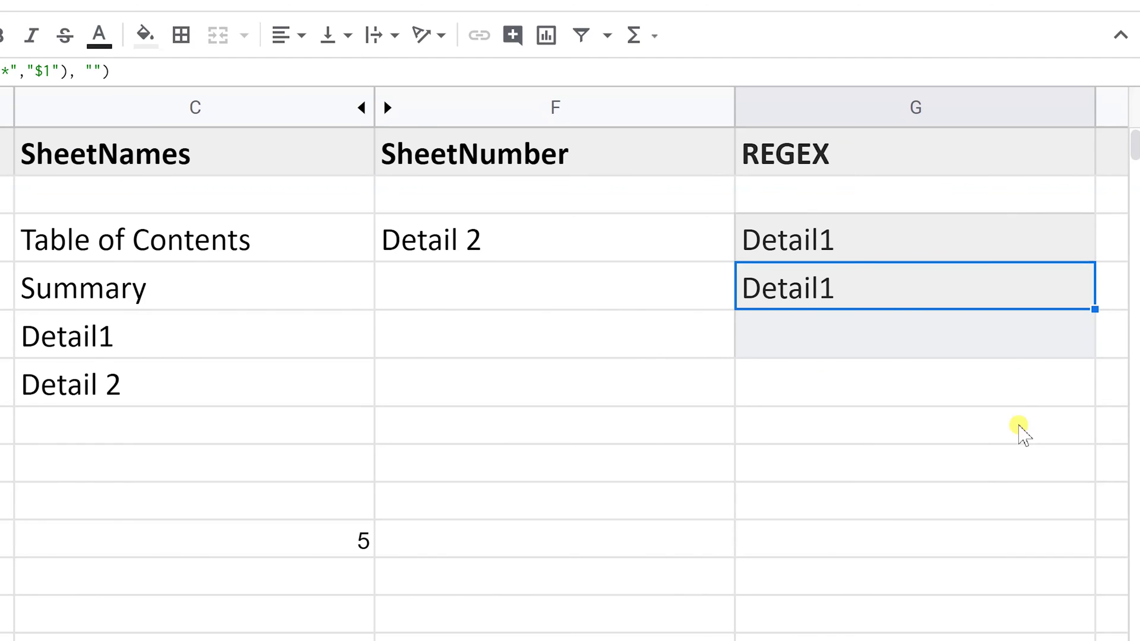
left_click(849, 241)
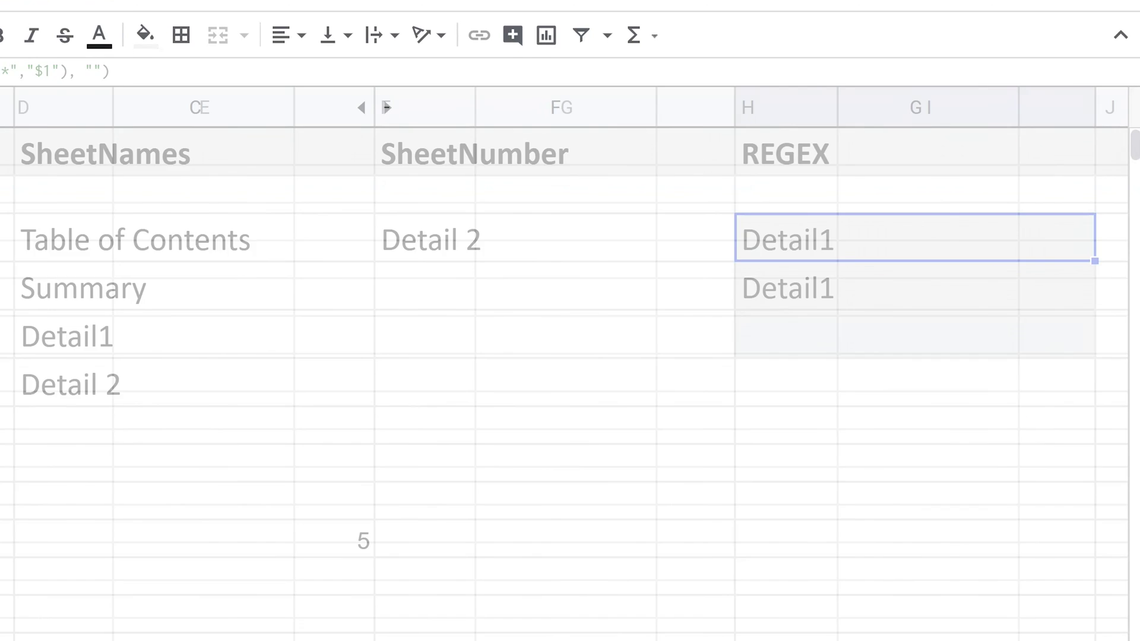
- Rename the Detail1 sheet tab to Detail 1
double_click(333, 625)
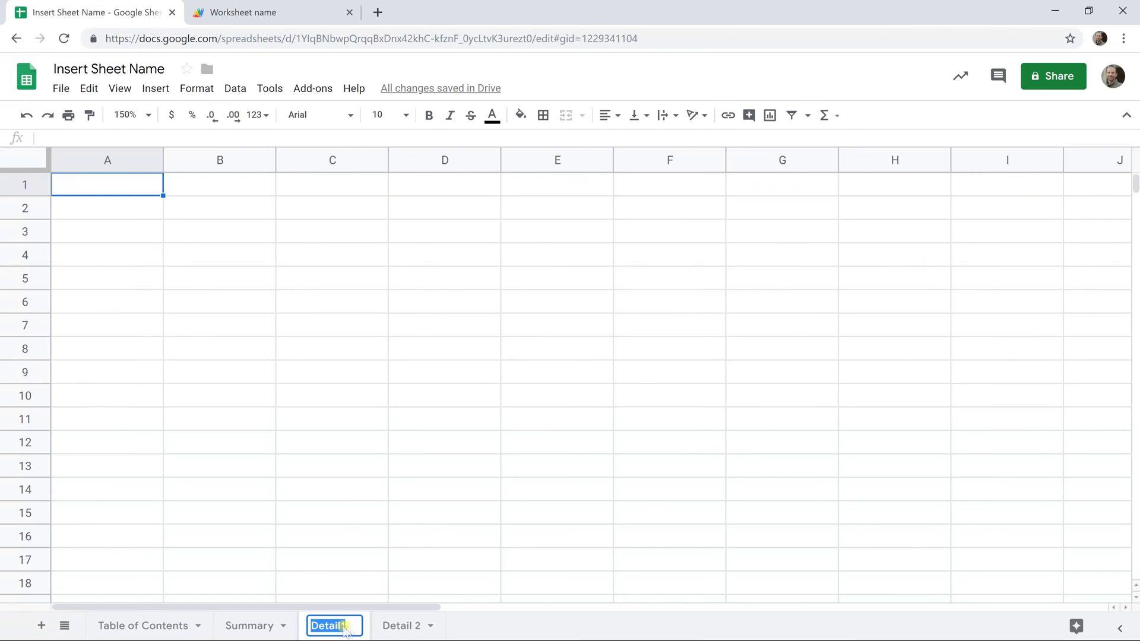
left_click(347, 628)
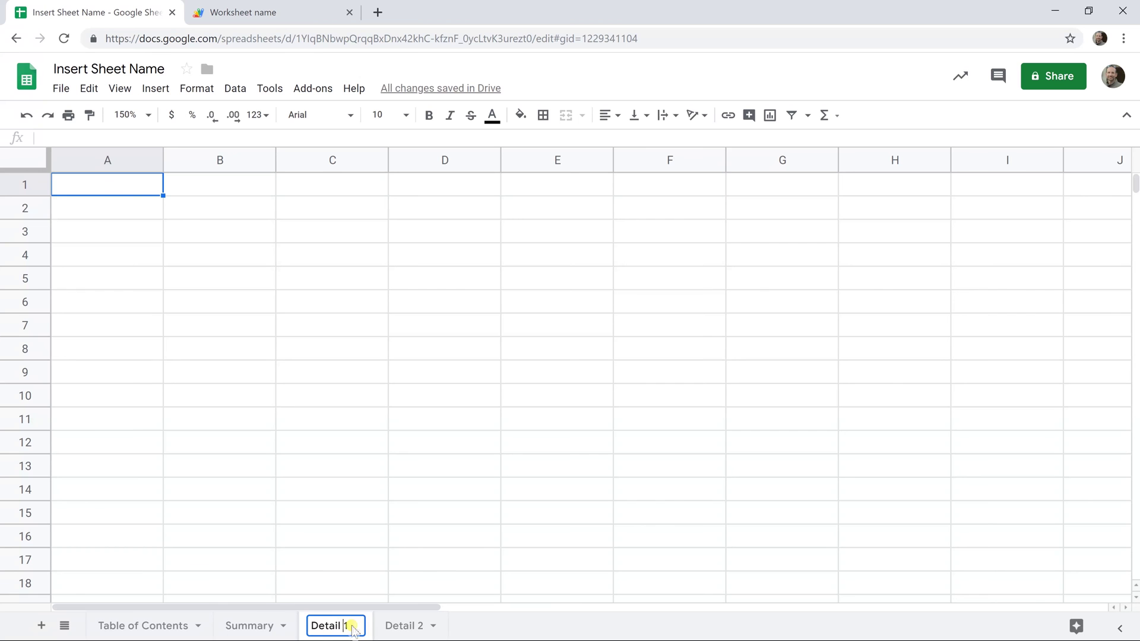
key("Return")
- Verify G3 now references 'Detail 1'!A1 and both G3 and G4 show Detail 1
left_click(127, 630)
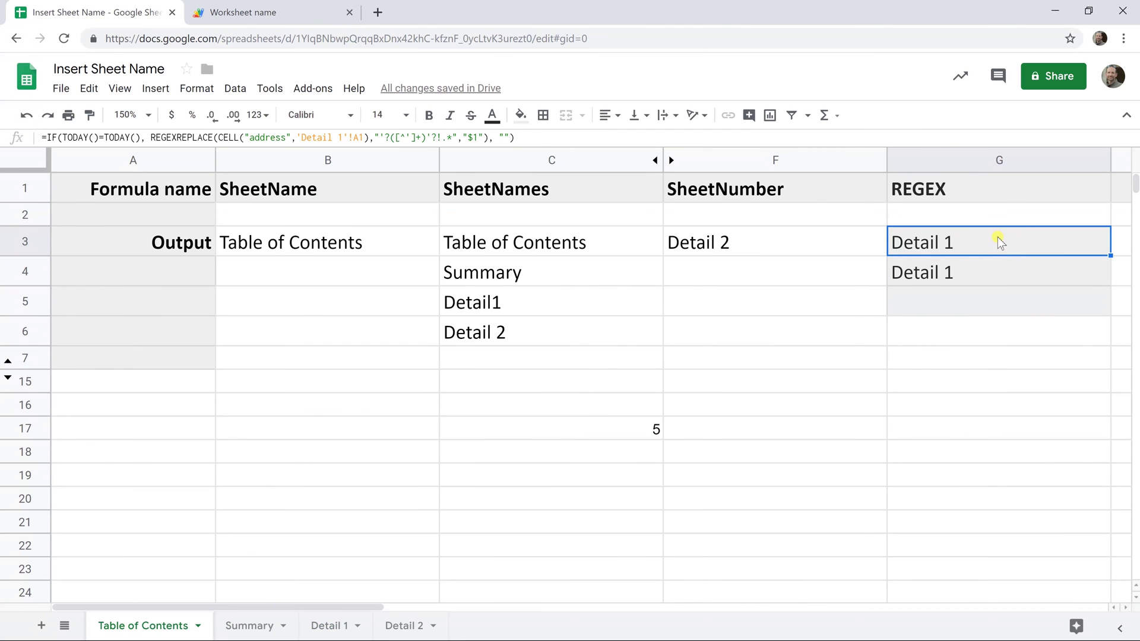
double_click(922, 241)
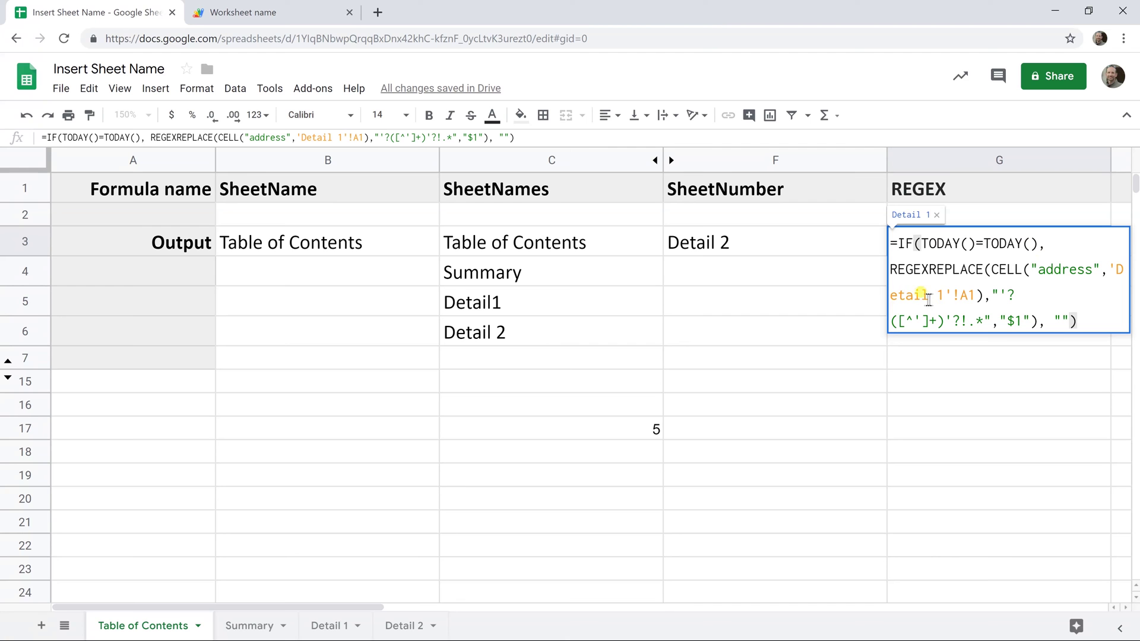
key("Return")
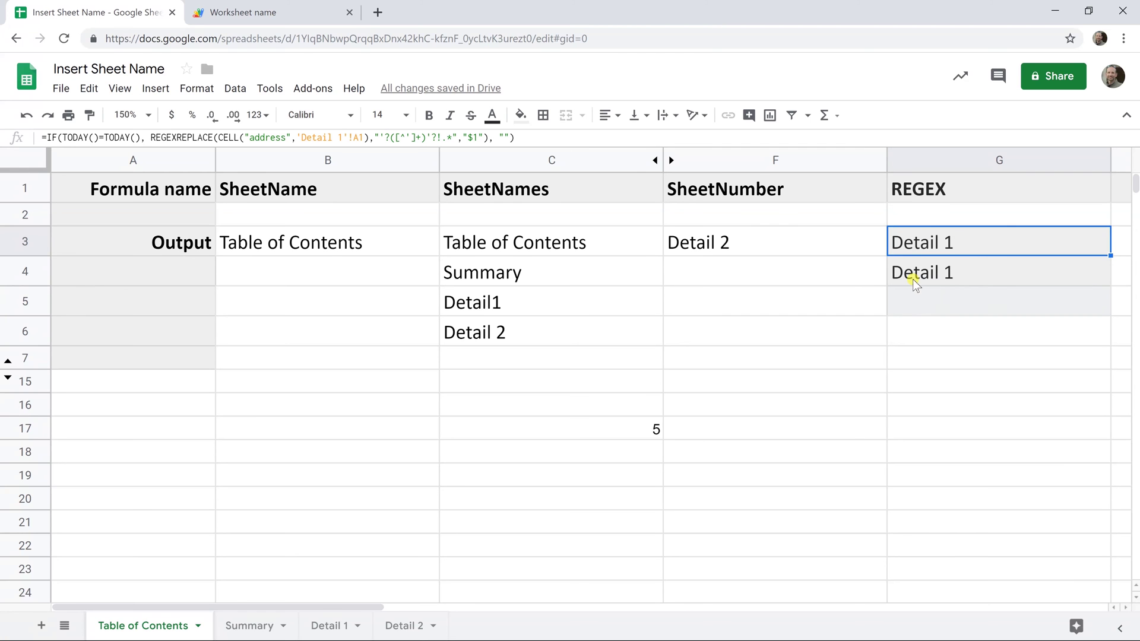
key("ctrl+Return")
left_click(913, 279)
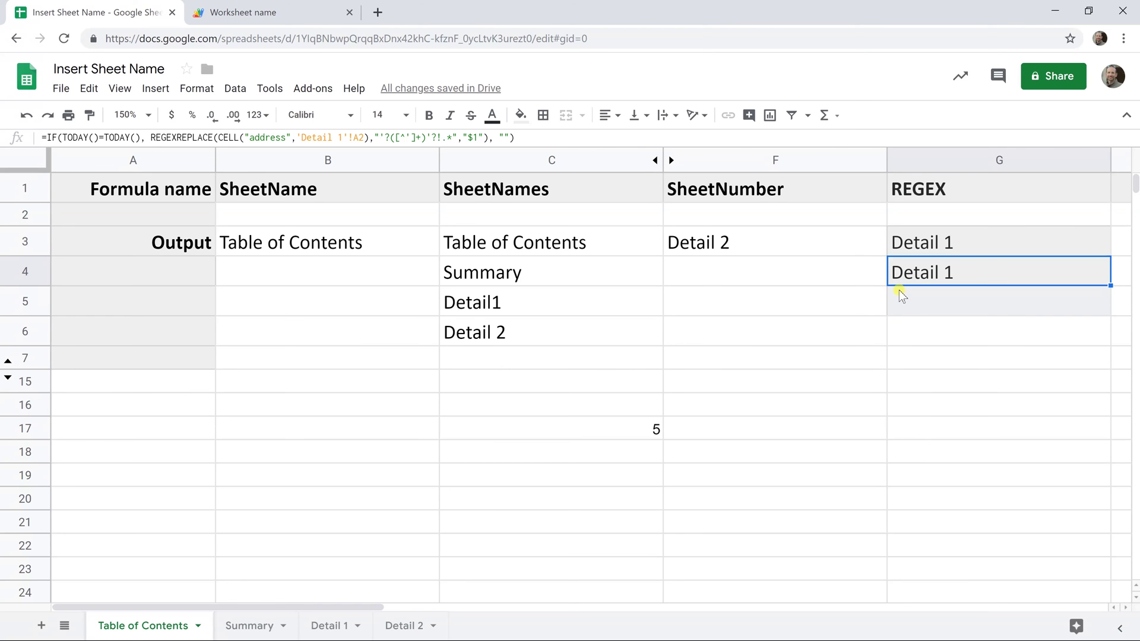
left_click(958, 247)
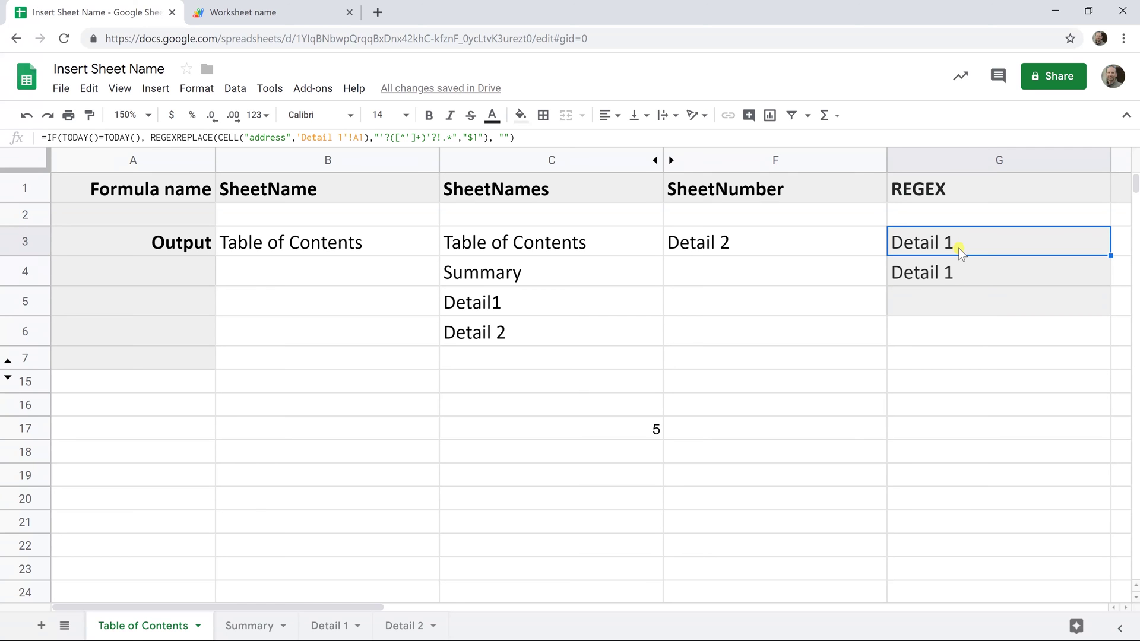